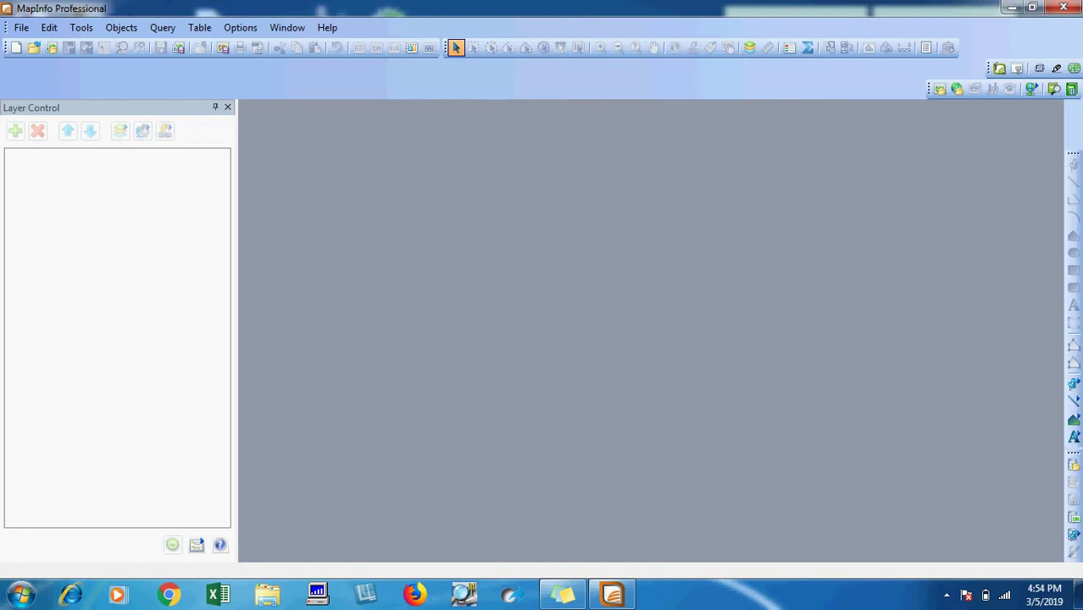
Step: Open the ISB table from city maps > ISB RWP Raster image on Local Disk (D:) and maximize its map window
click(22, 28)
click(21, 28)
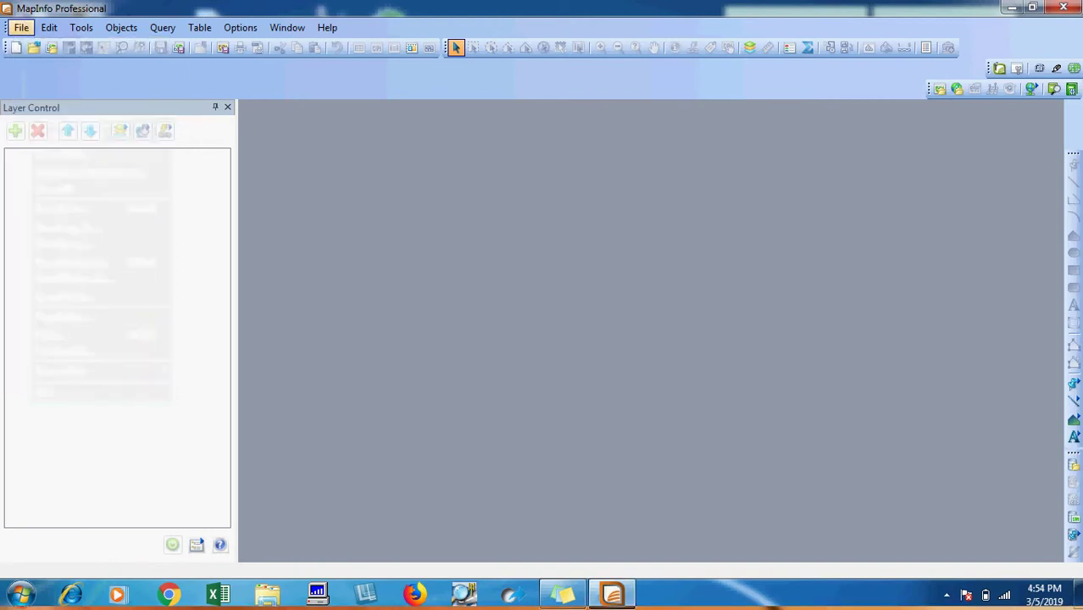
click(21, 28)
key(Escape)
key(ctrl+o)
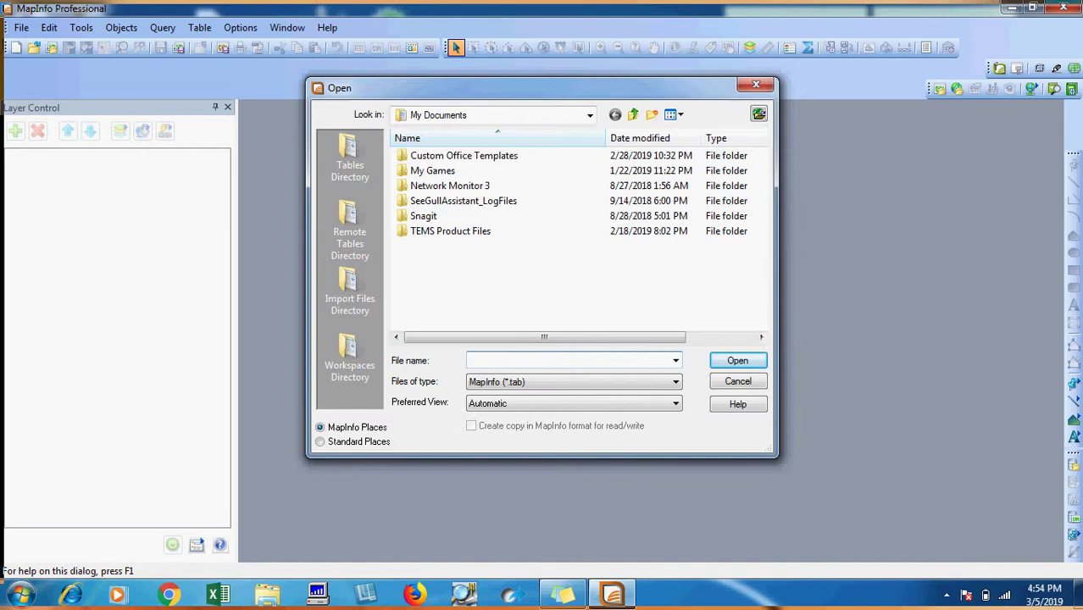
click(590, 116)
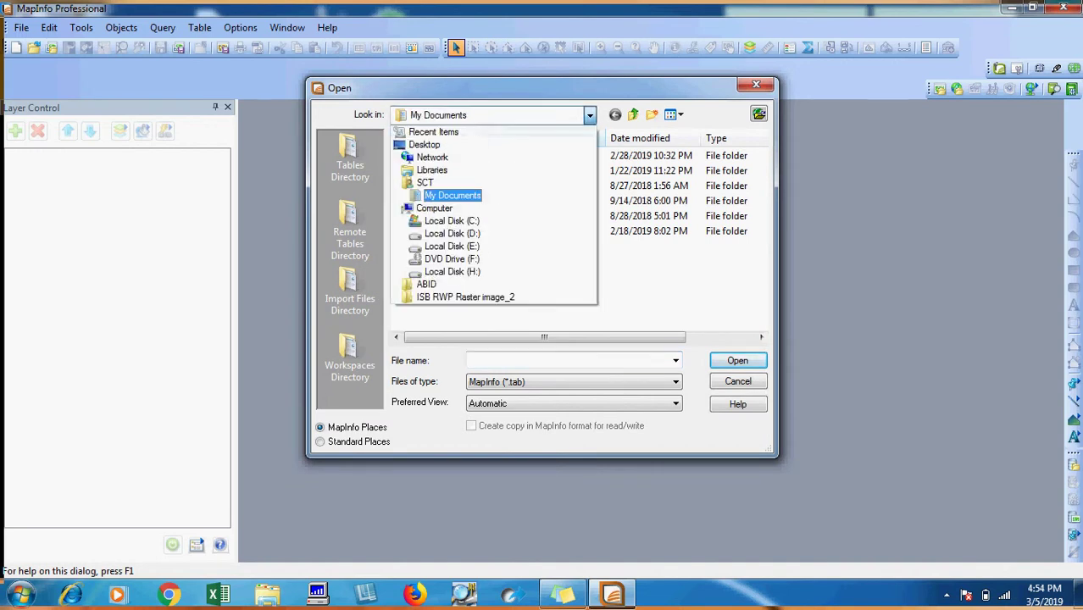
click(453, 235)
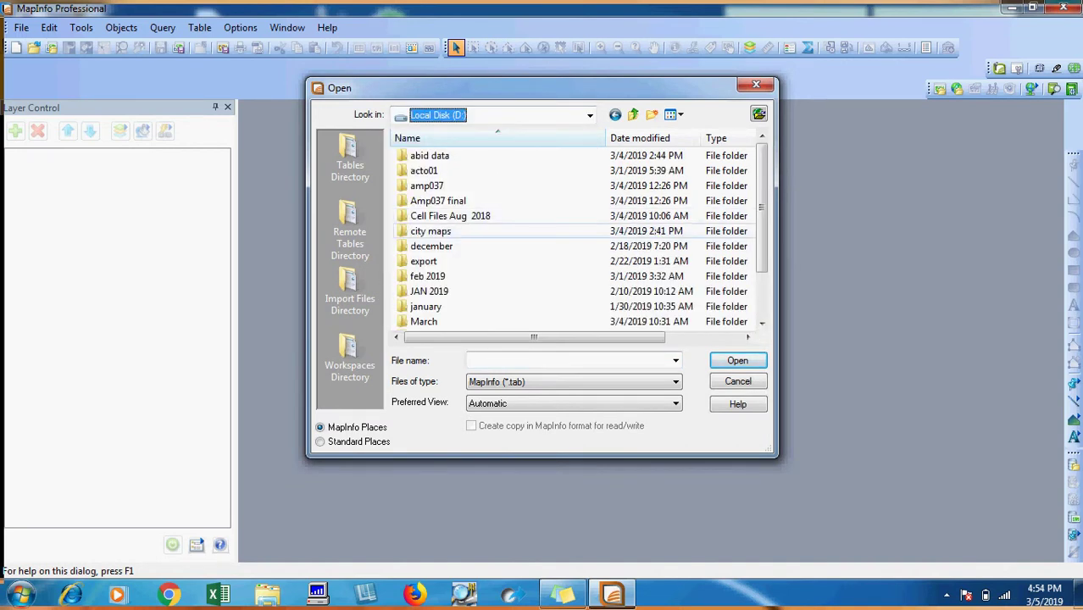
double_click(431, 230)
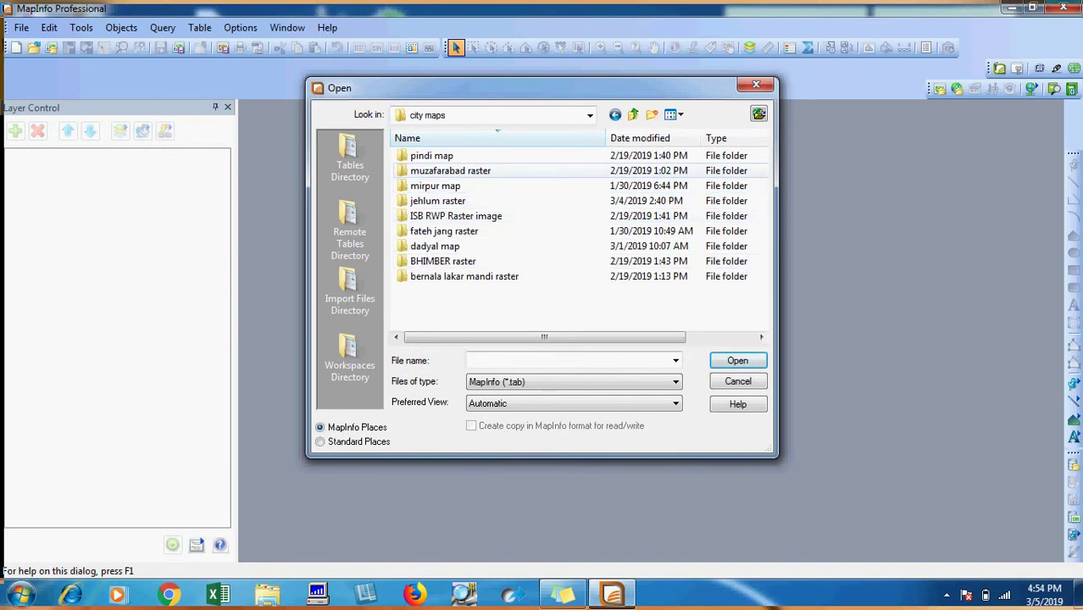
double_click(456, 216)
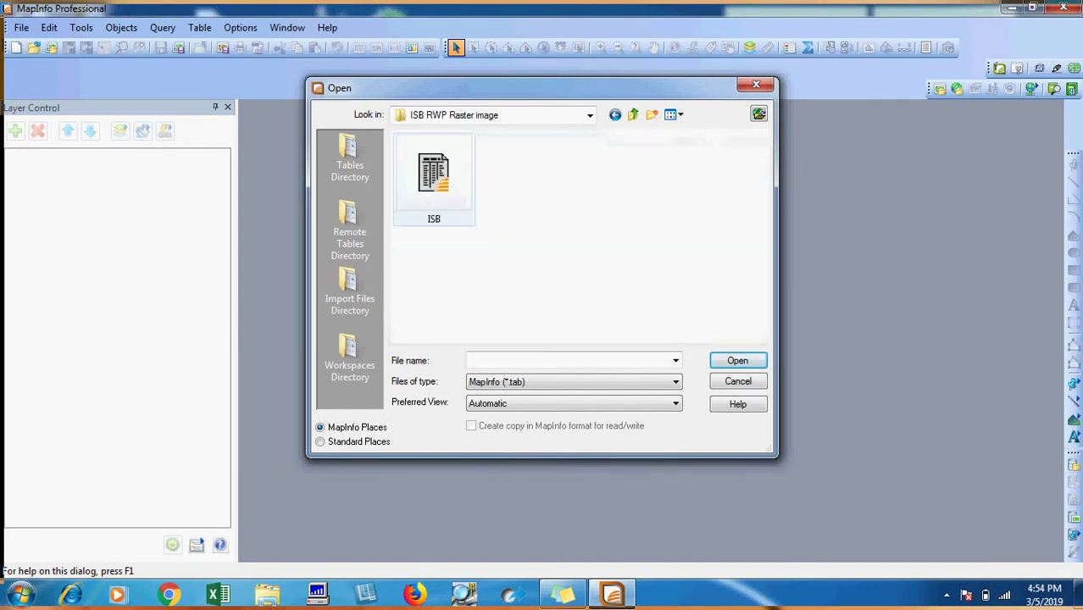
double_click(433, 180)
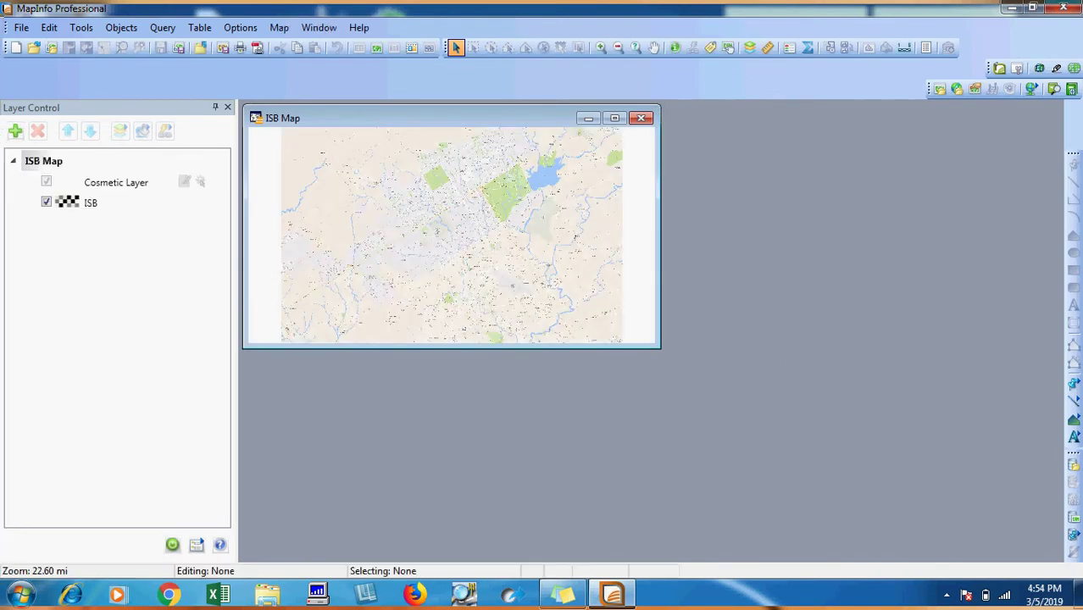
click(616, 118)
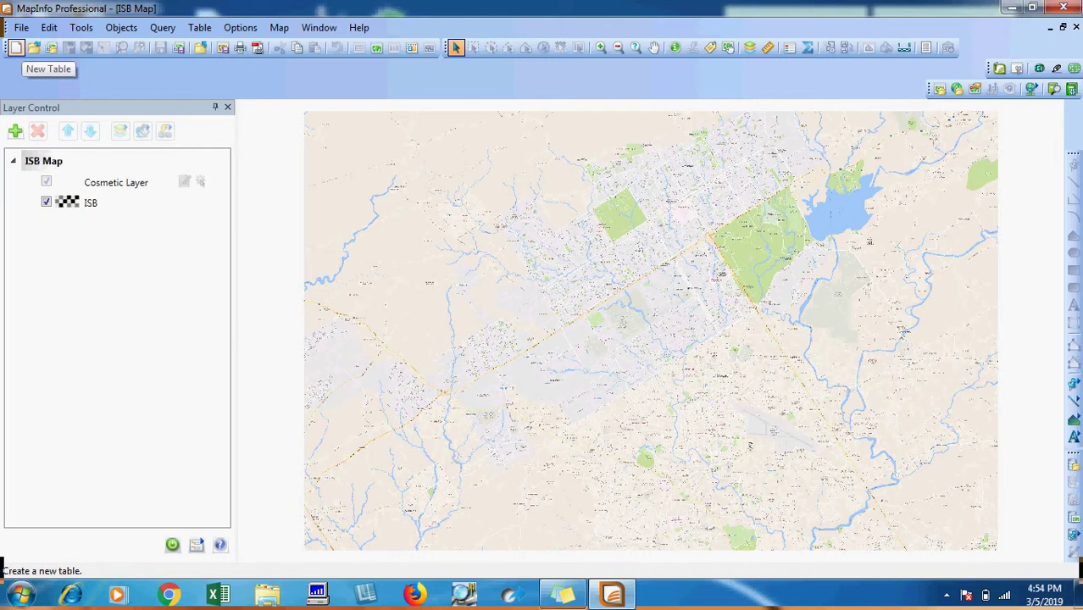
Step: Set up a new table with a Character field named route, width 10, and the Longitude / Latitude projection
click(15, 48)
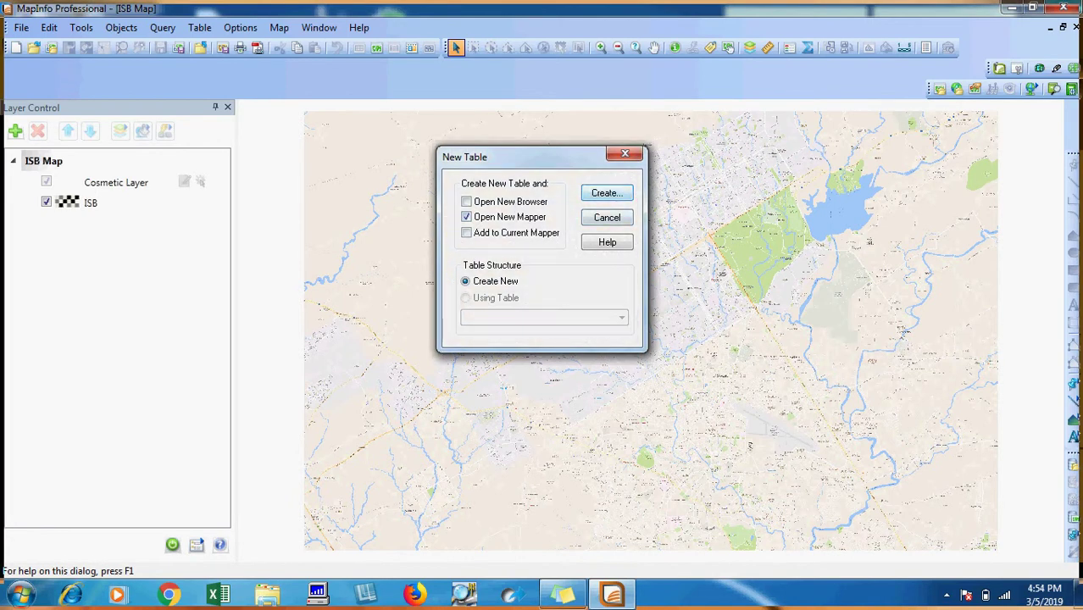
key(Return)
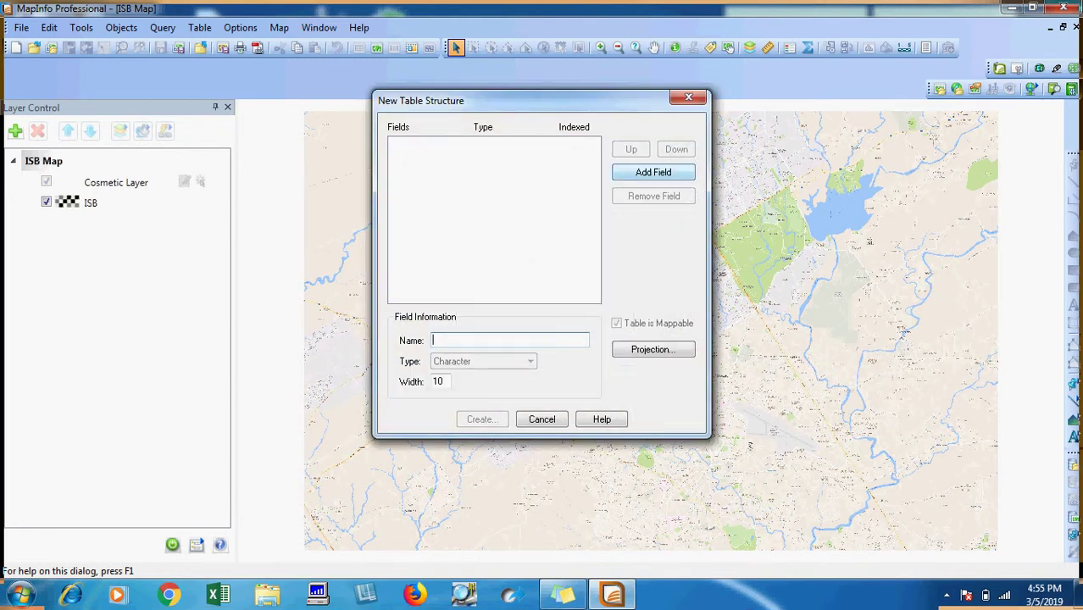
key(Return)
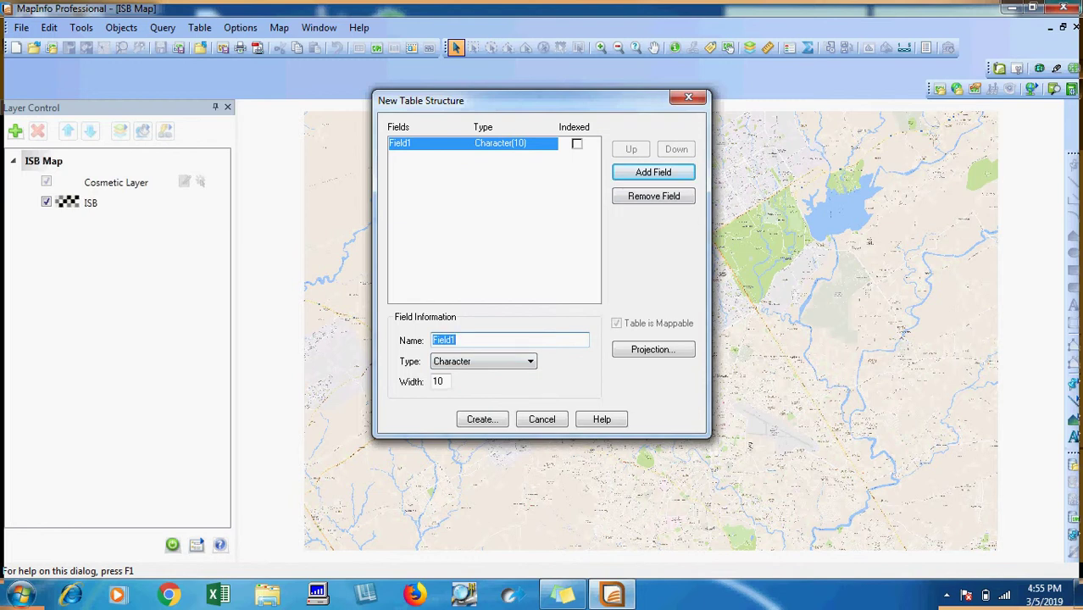
text(route)
click(654, 349)
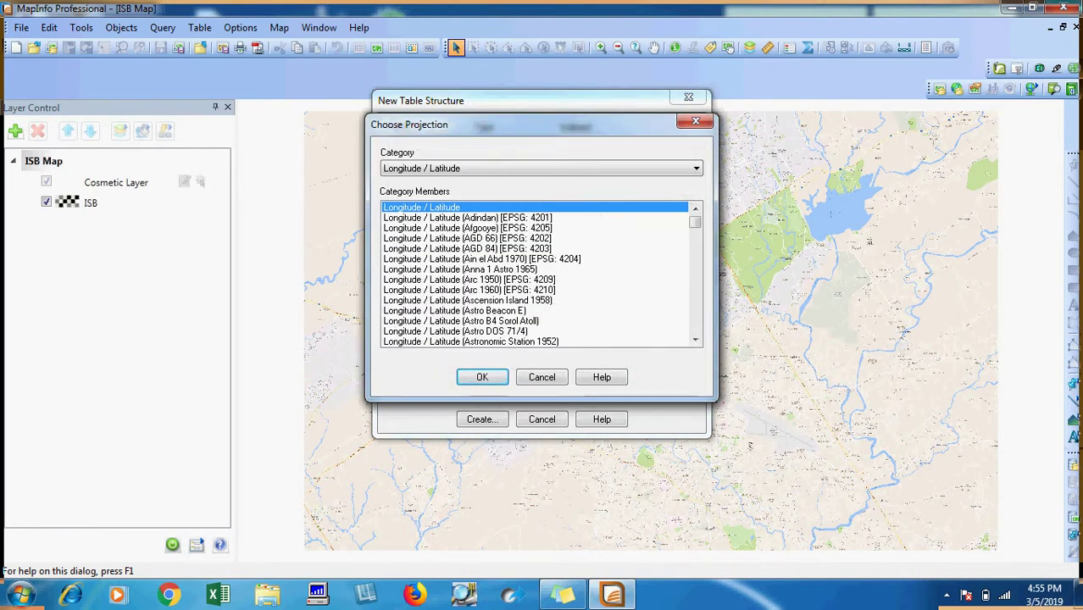
key(Return)
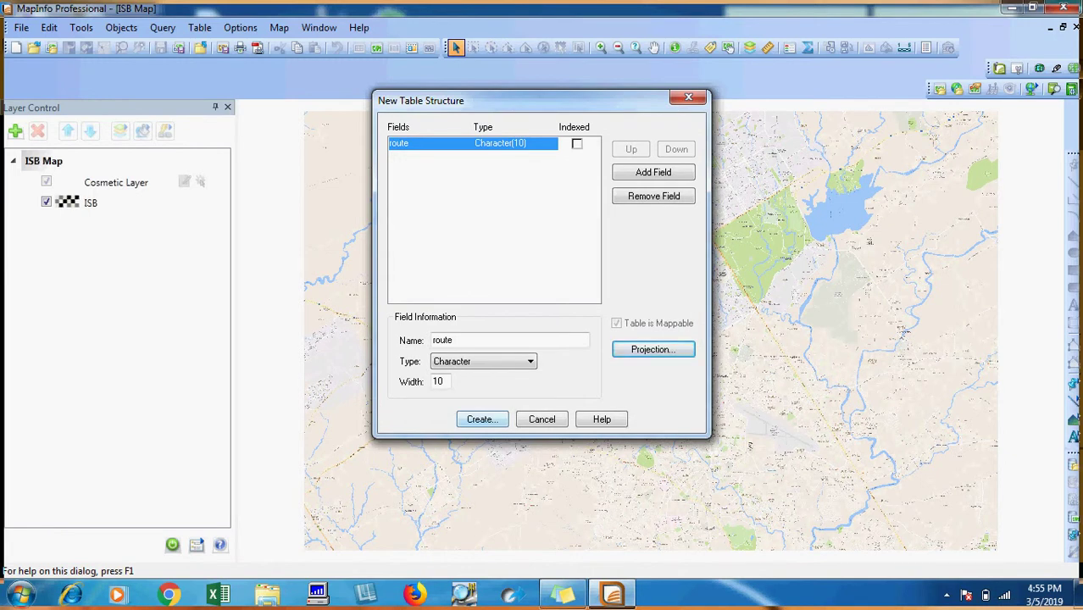
Step: Proceed to saving the new table and create a folder named route inside the city maps folder
key(Return)
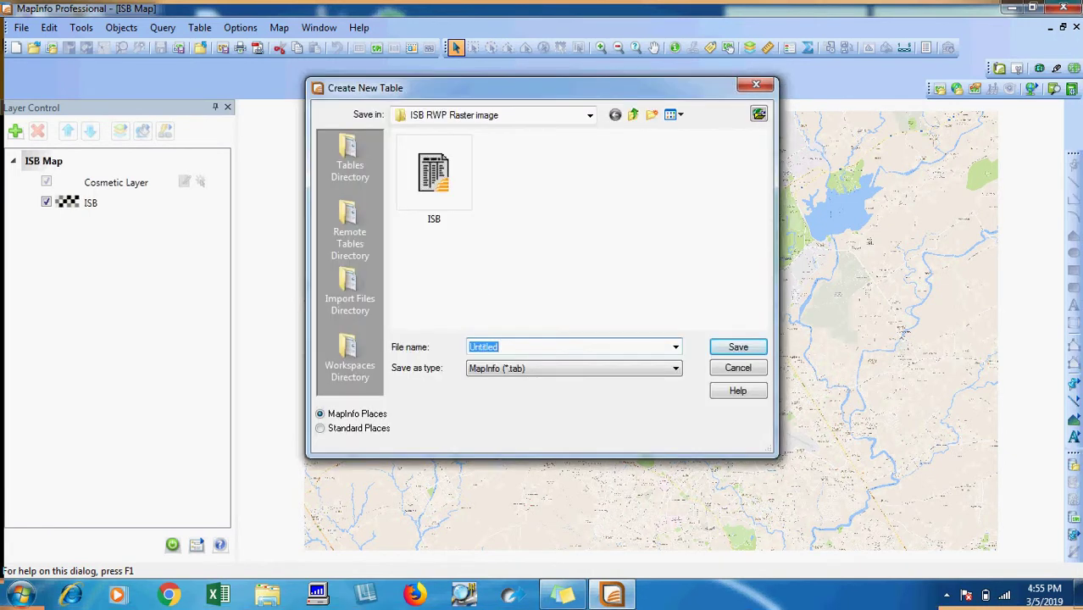
right_click(561, 170)
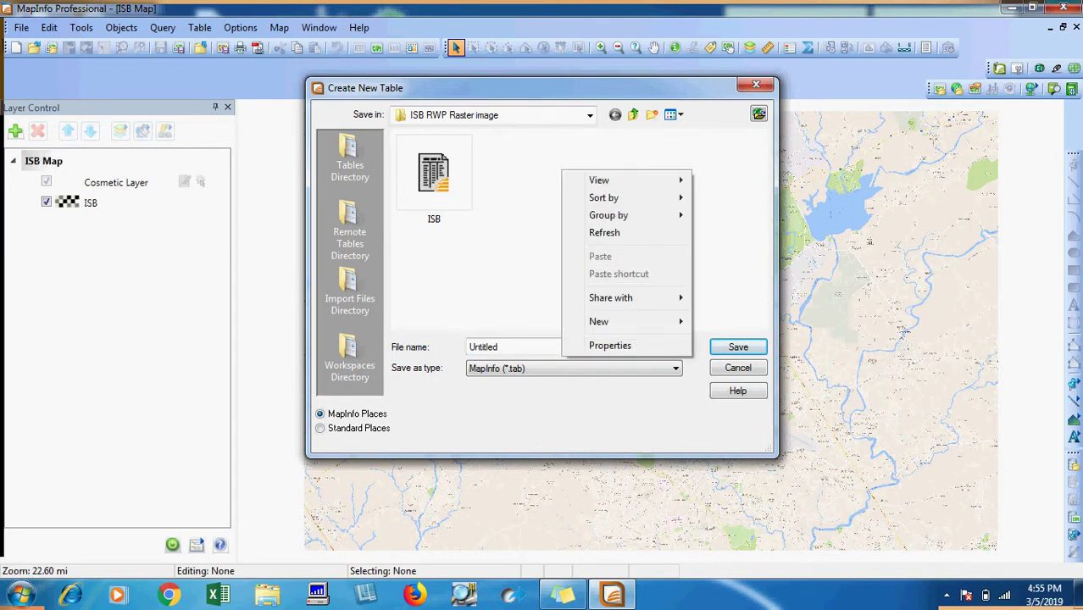
mouse_move(610, 321)
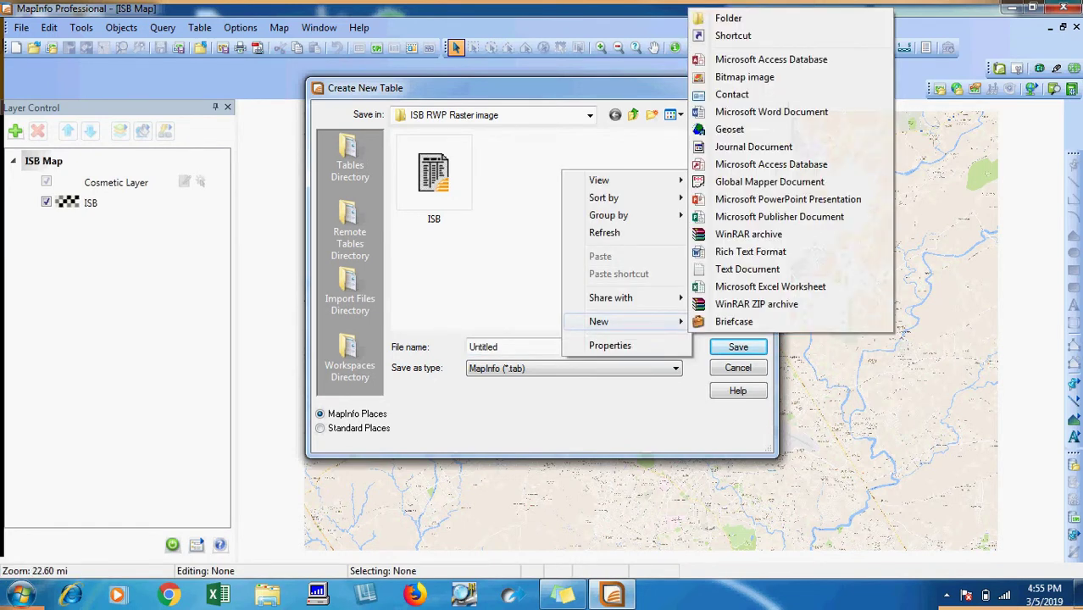
click(633, 114)
right_click(457, 299)
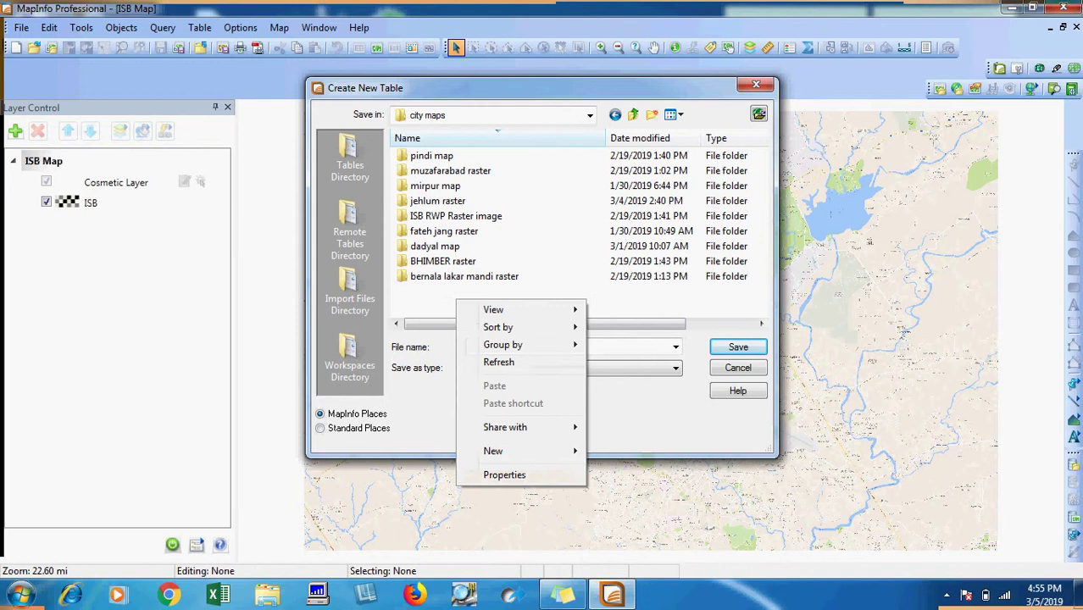
mouse_move(500, 451)
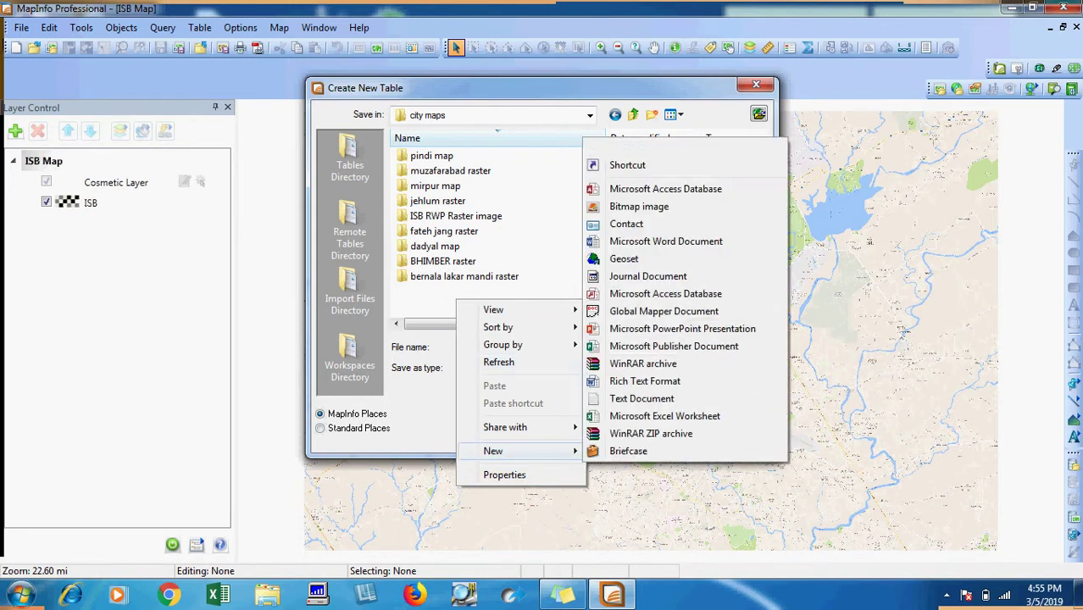
click(627, 148)
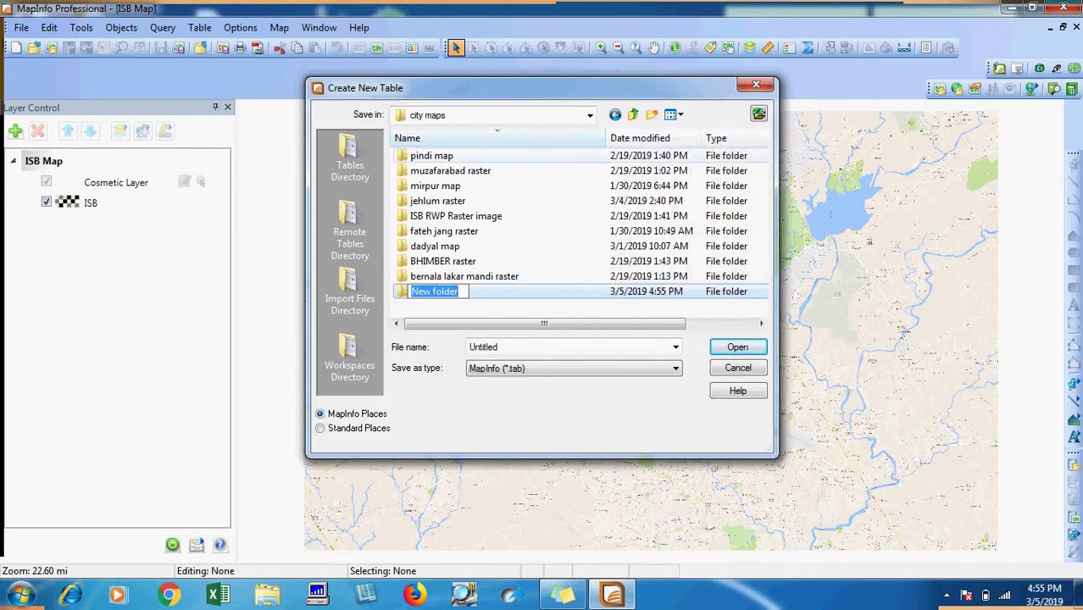
text(route)
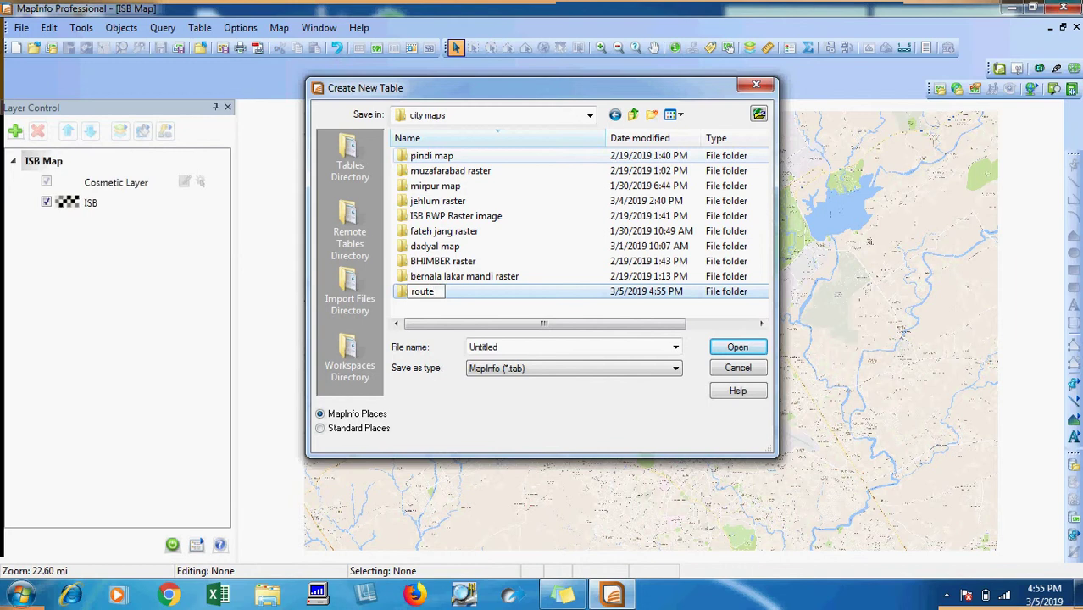
key(Return)
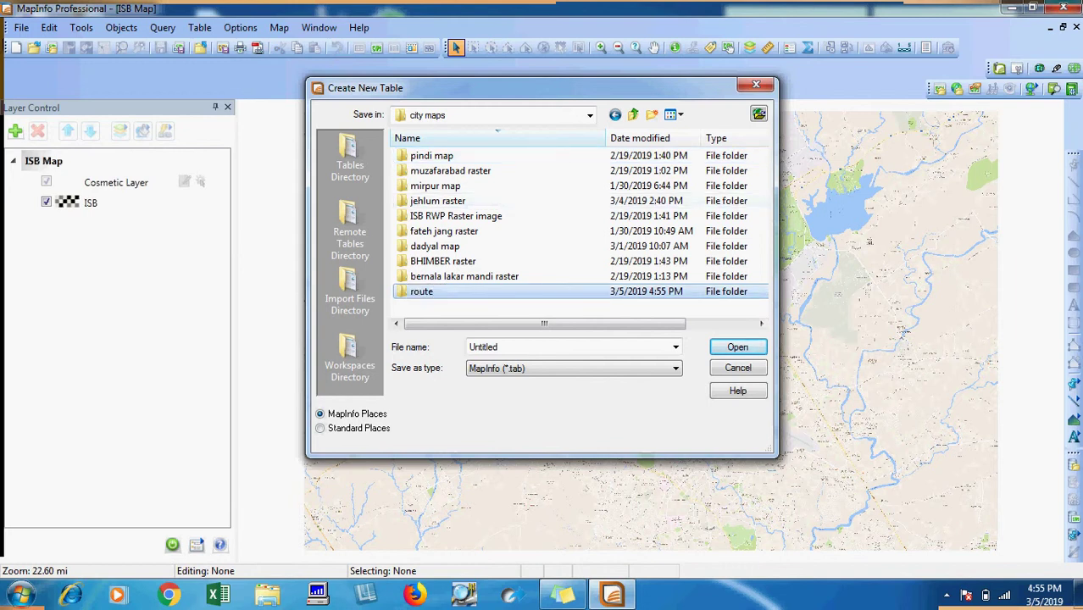
Step: Save the new table as routeee in the route folder and close its empty map window
key(Return)
text(route)
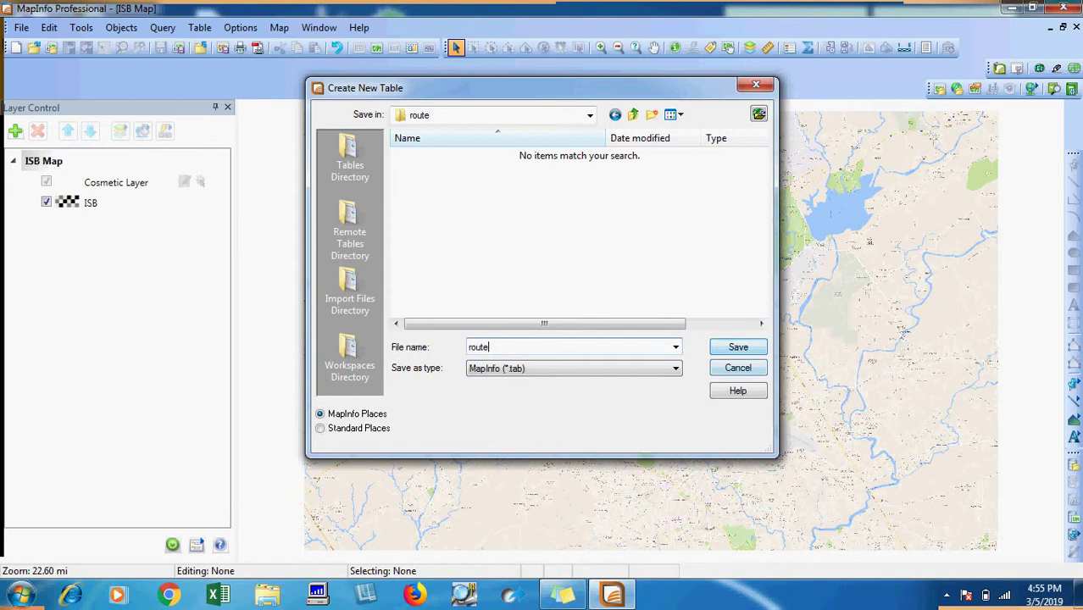
text(ee)
key(Return)
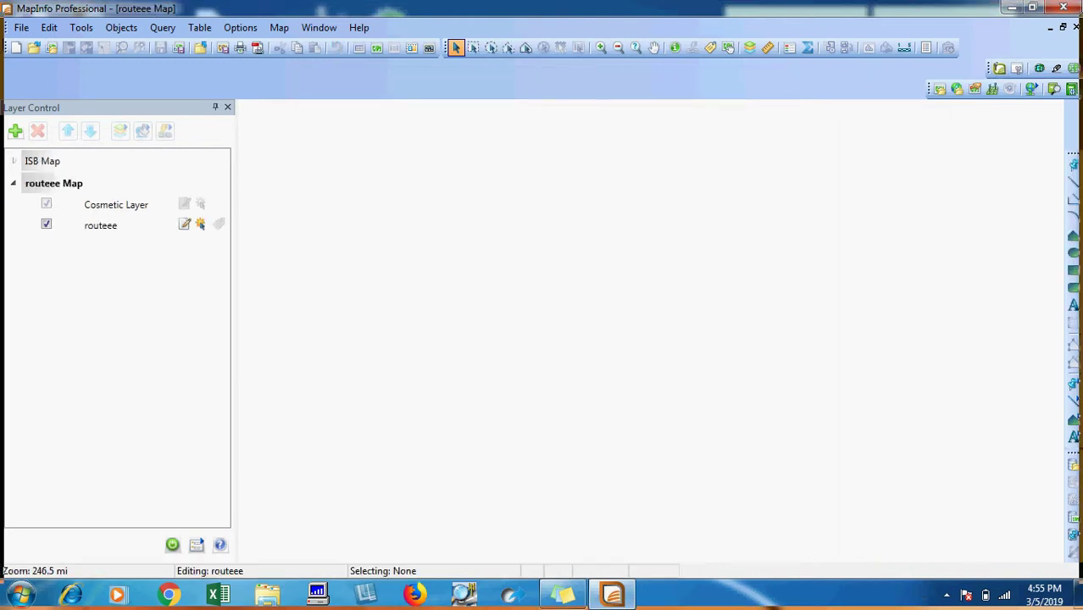
click(1076, 27)
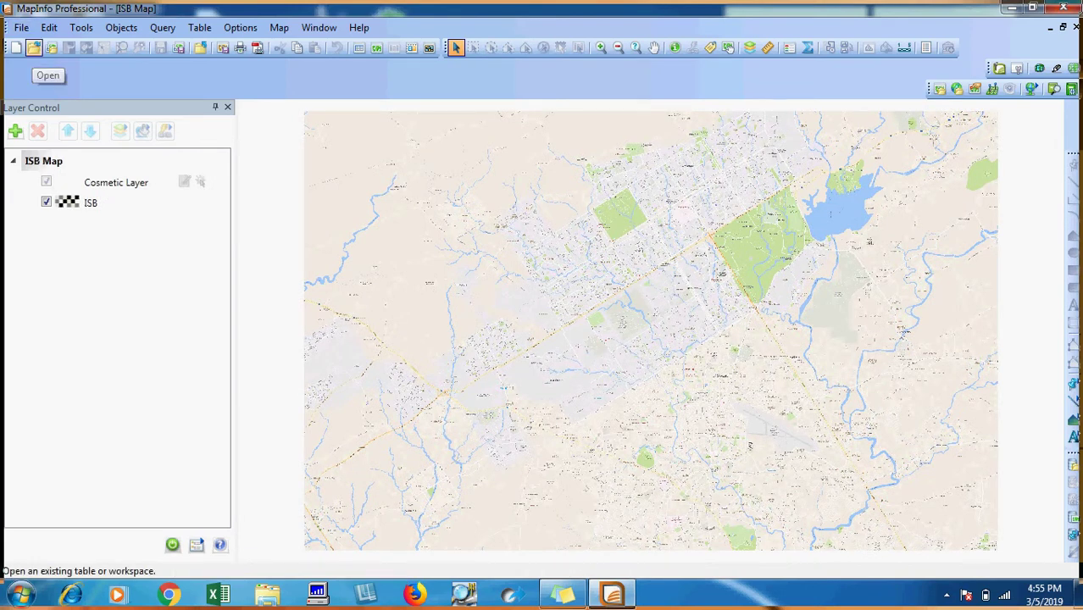
Step: Open the routeee table in the Current Mapper over the ISB map and make its layer editable
click(34, 47)
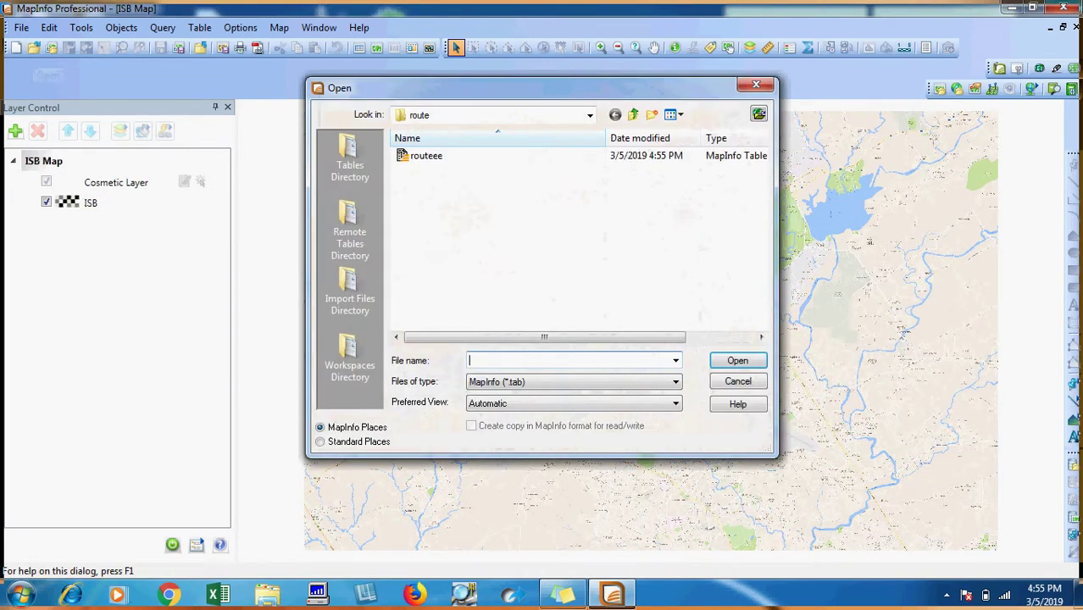
click(426, 156)
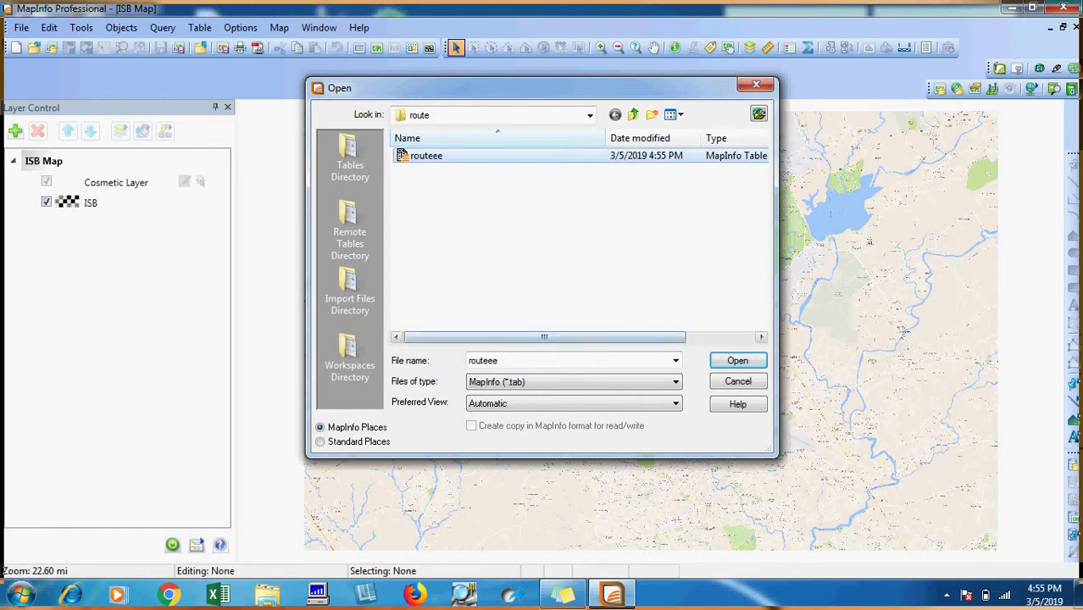
click(573, 382)
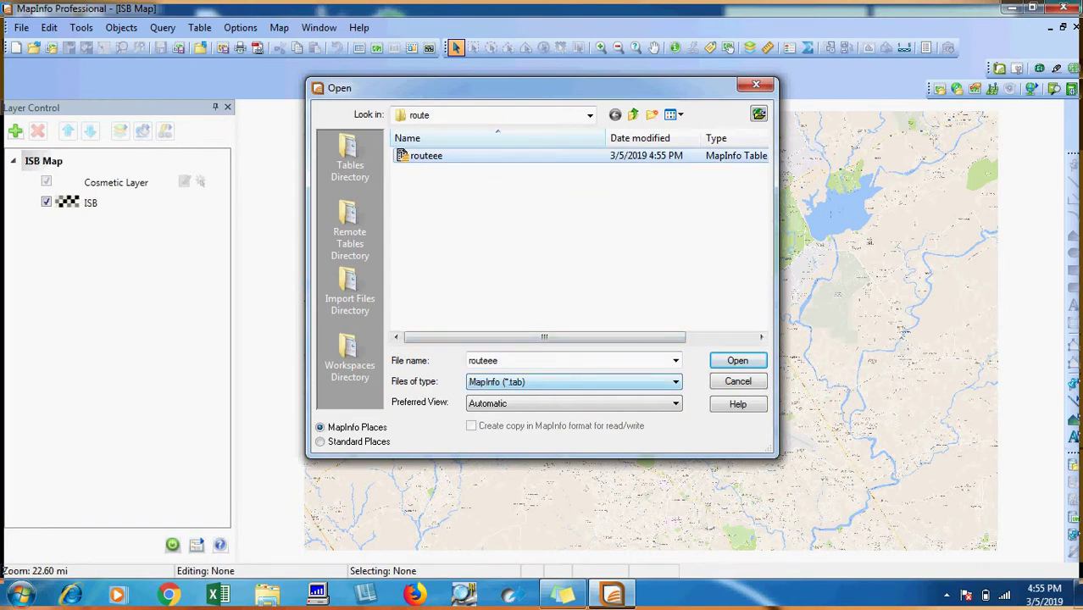
click(574, 405)
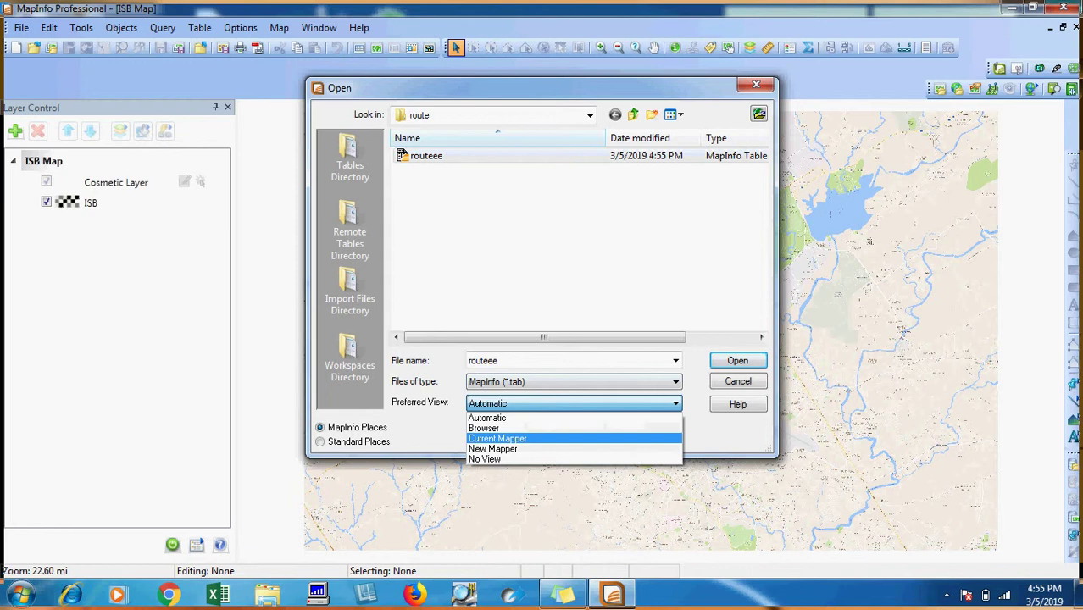
click(498, 438)
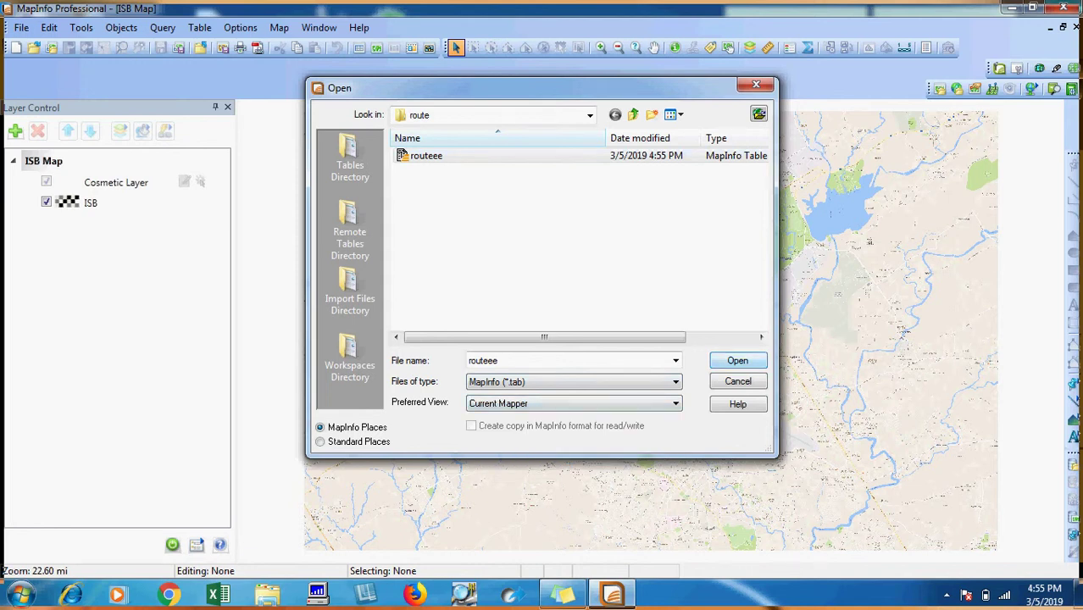
click(738, 360)
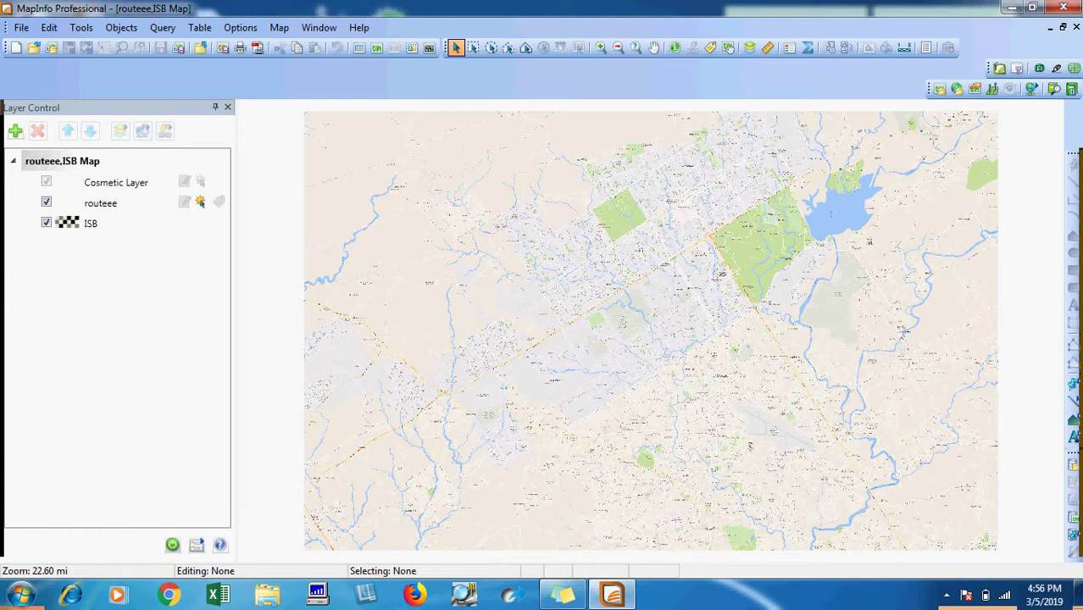
click(184, 201)
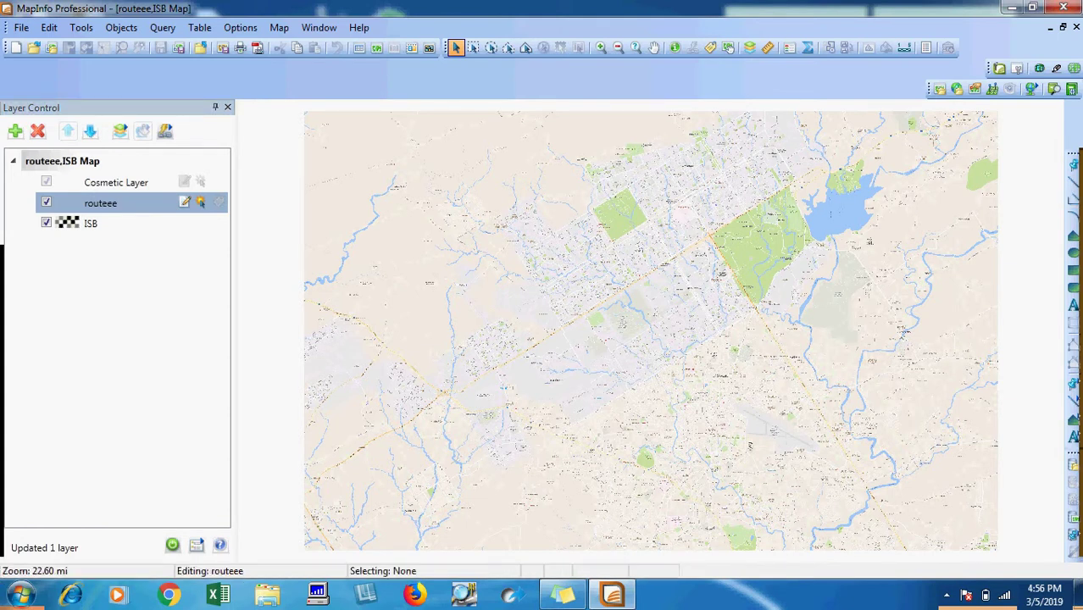
Step: Start the Polyline tool over the G-10 area and set its line style to red, 2 pixels wide
click(601, 47)
click(616, 293)
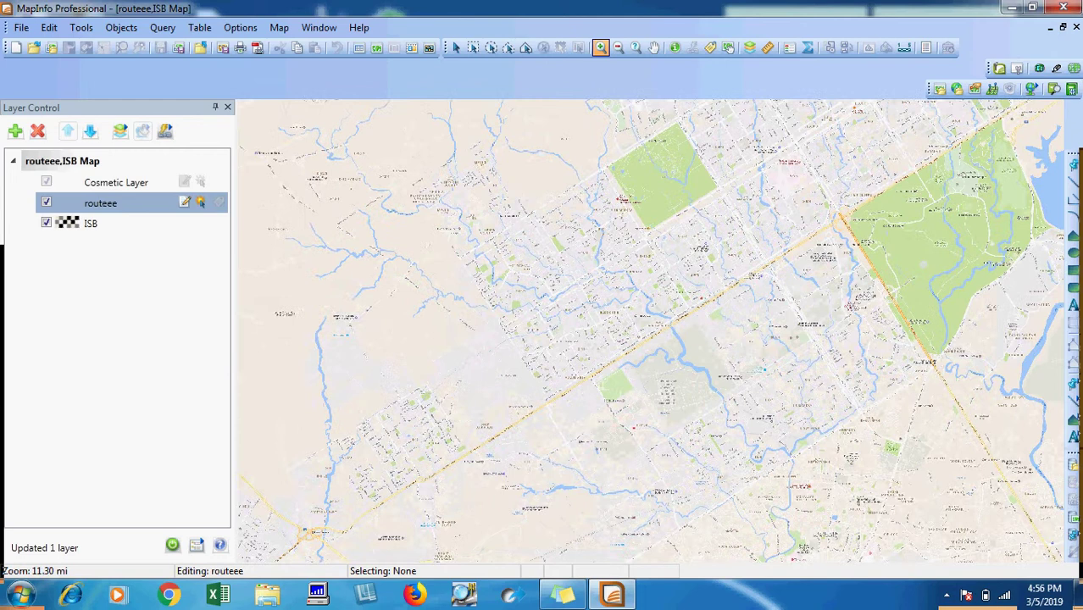
click(632, 301)
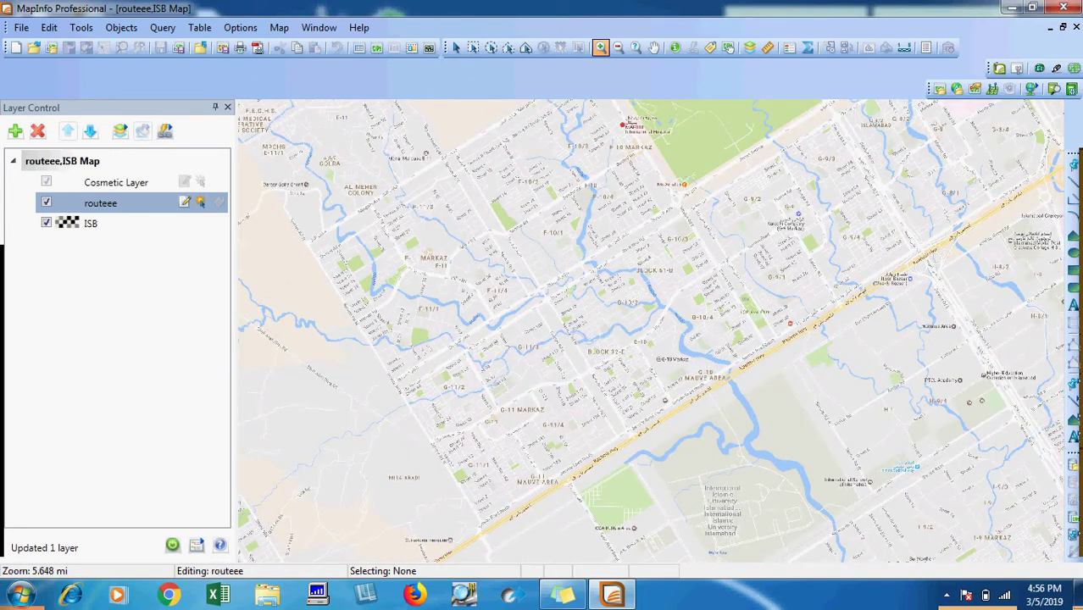
click(650, 355)
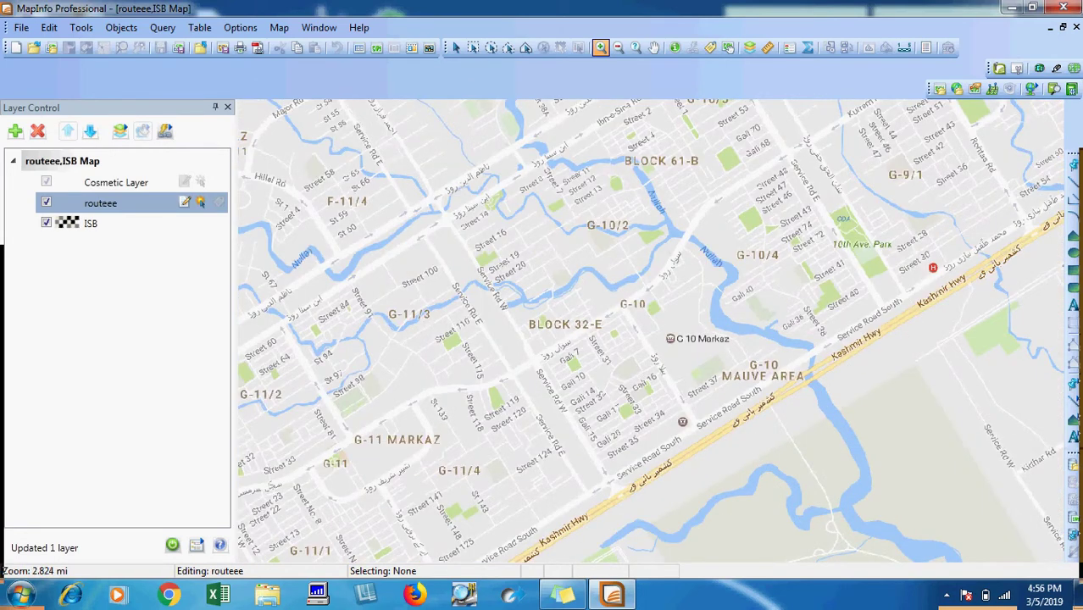
click(653, 48)
drag(644, 322, 538, 365)
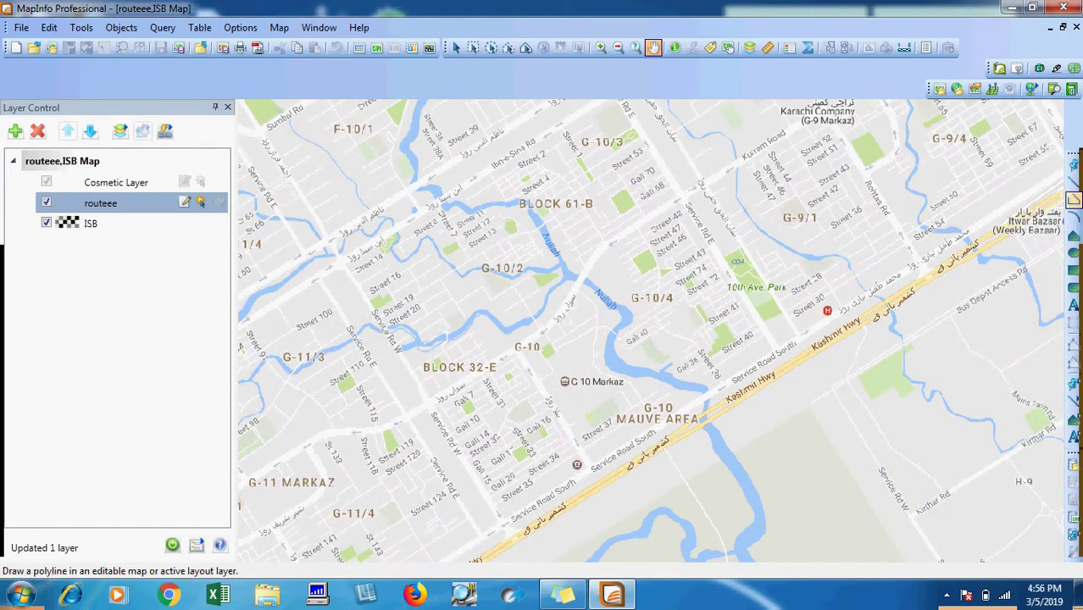
click(1074, 200)
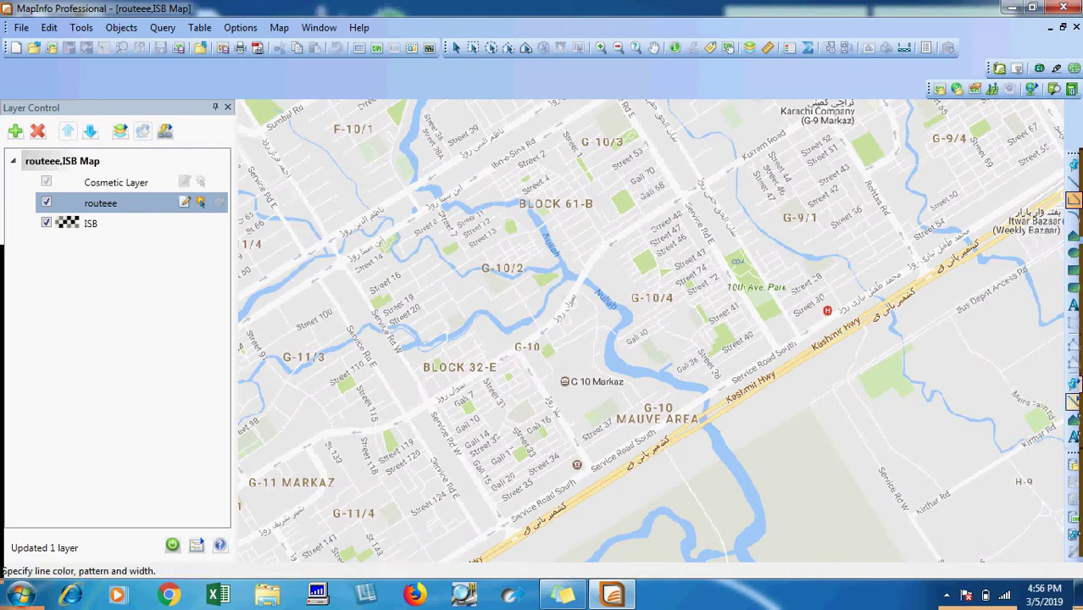
click(1073, 399)
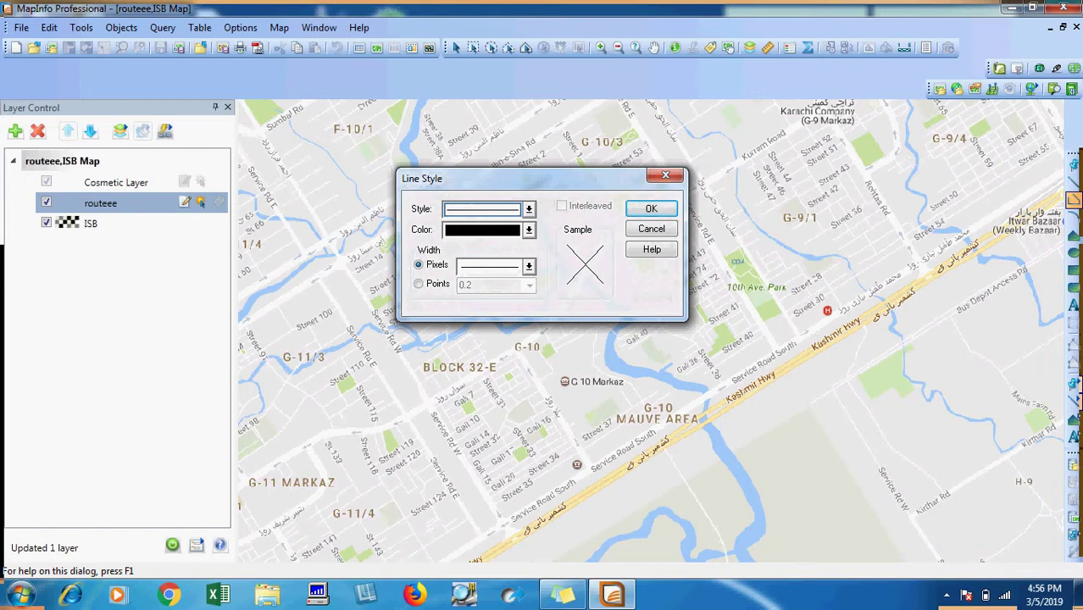
click(528, 208)
click(588, 264)
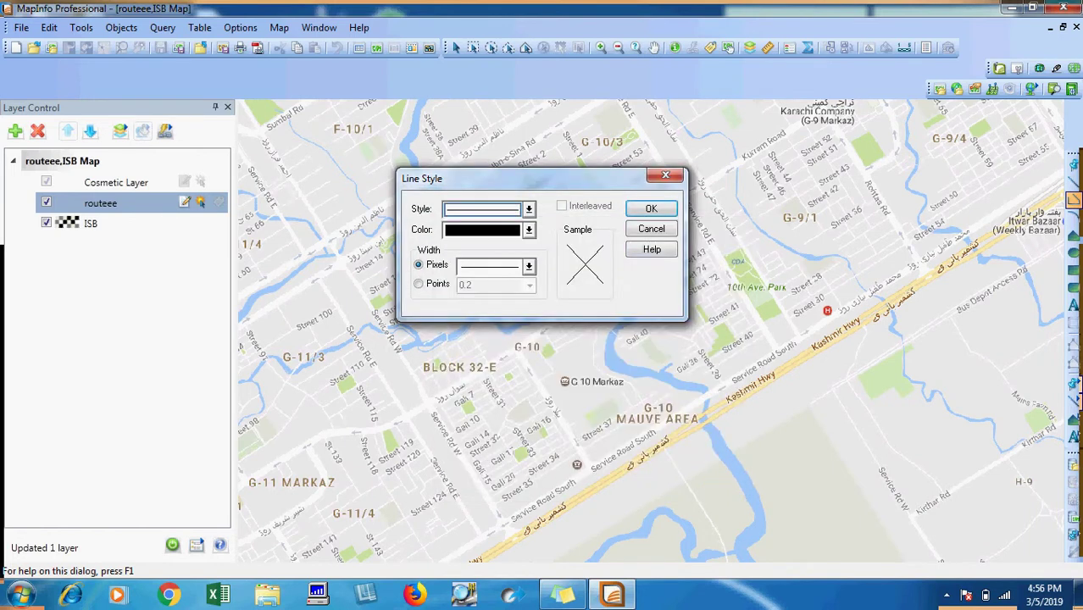
click(529, 230)
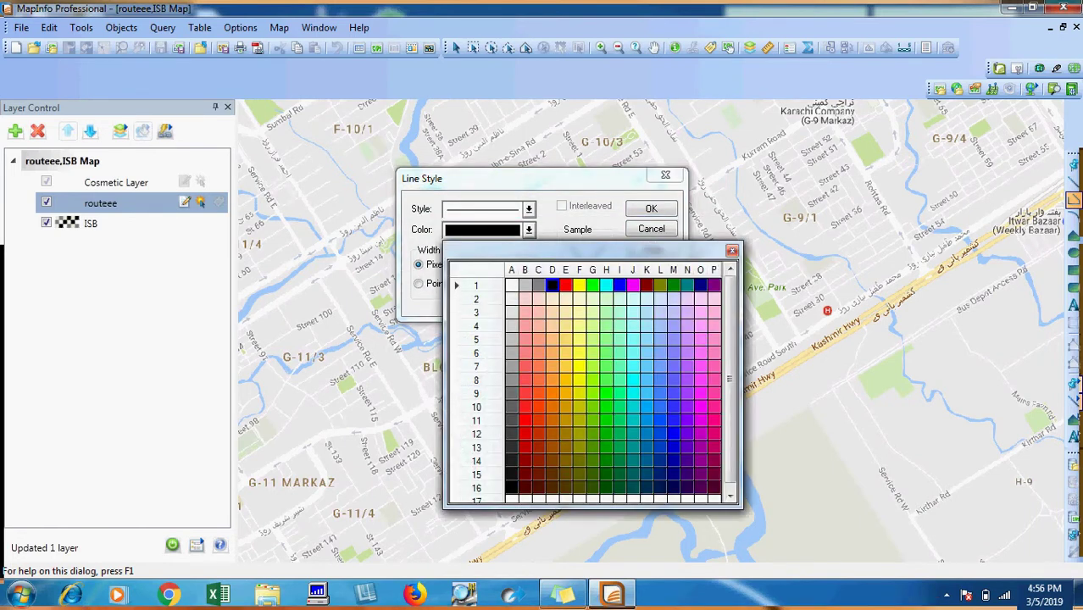
click(566, 286)
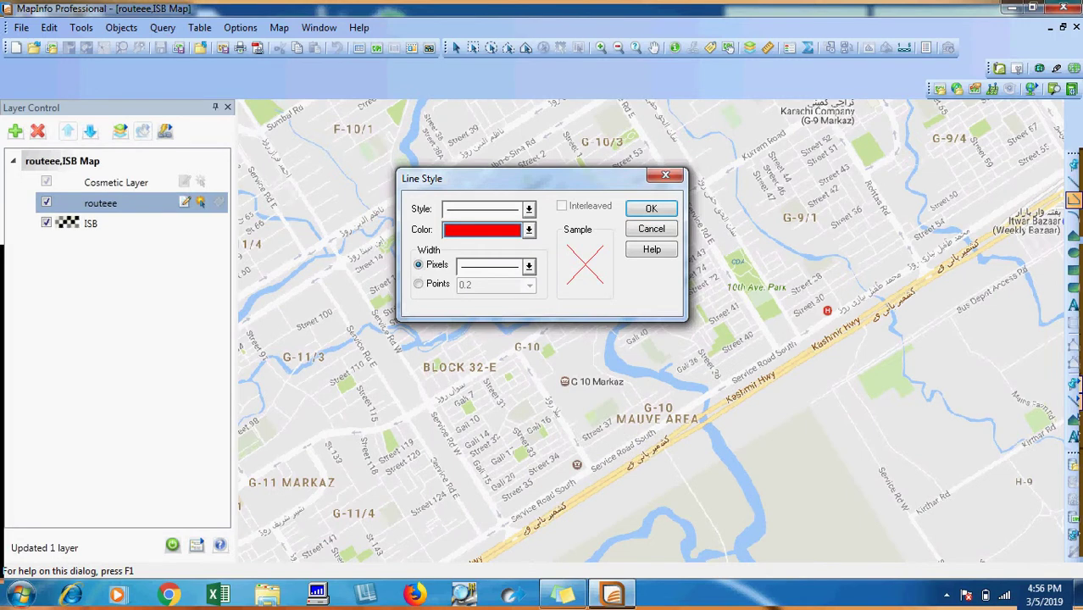
click(529, 267)
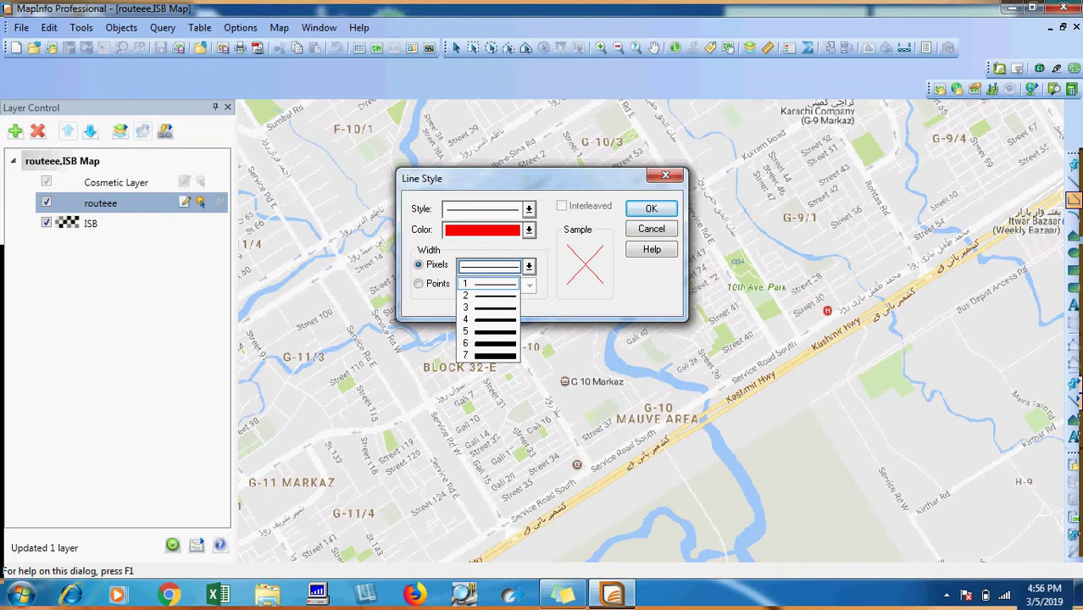
click(489, 296)
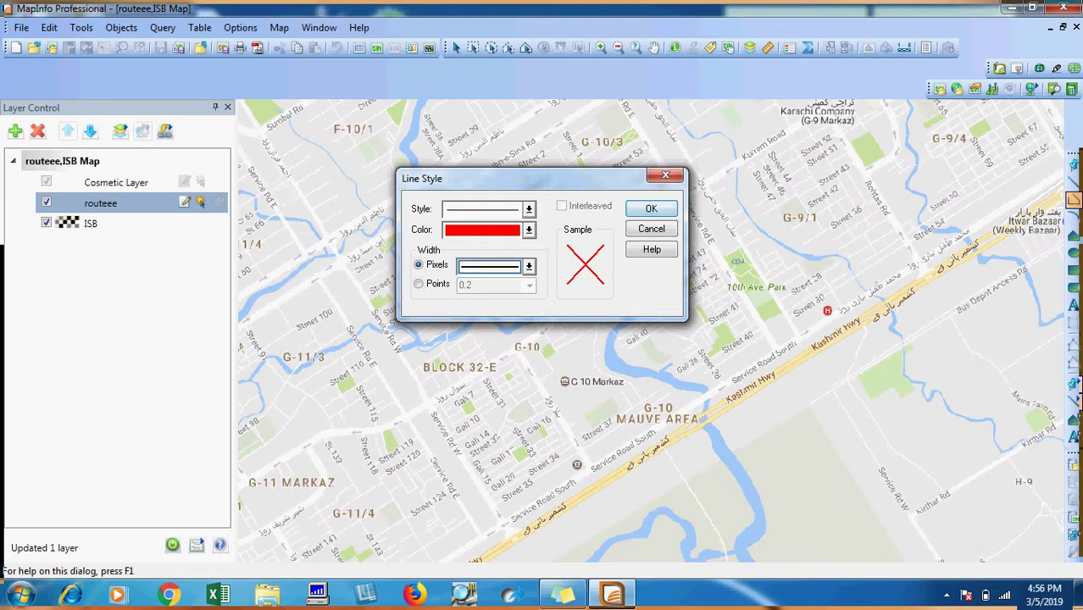
click(651, 208)
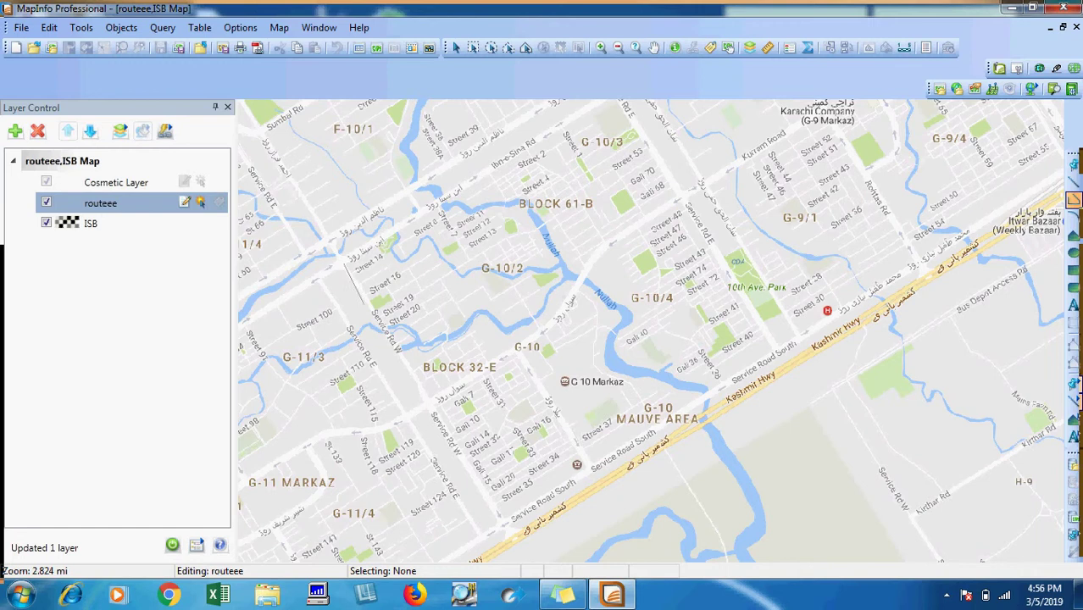
Step: Draw a polyline from the G-10/2 western corner along Service Road South, around G-10/4, and back through G-10 to the western road
drag(343, 264, 426, 400)
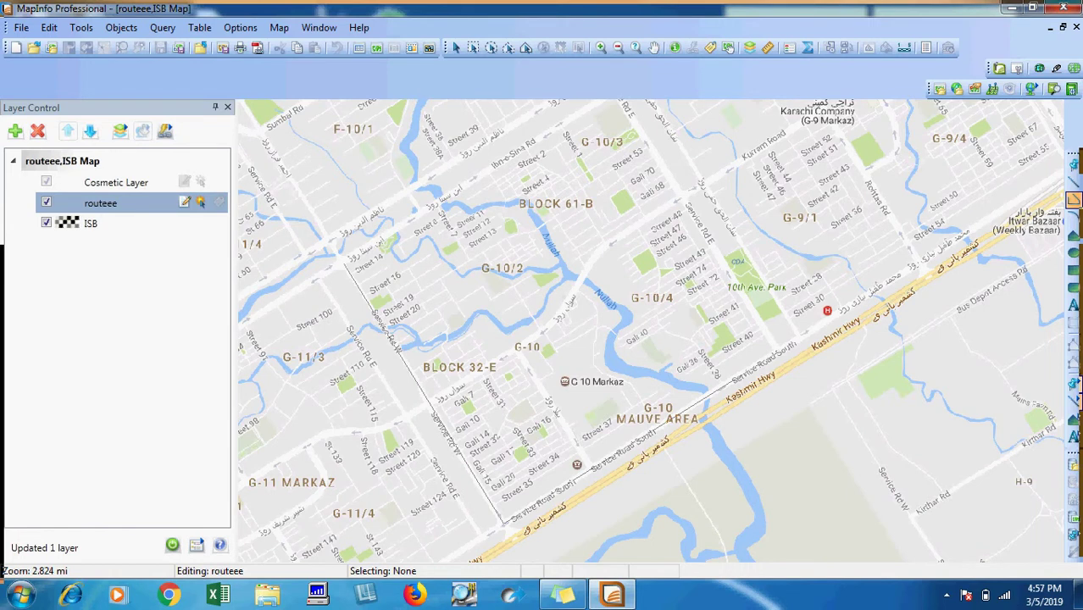
drag(777, 354, 680, 197)
click(682, 198)
mouse_move(593, 253)
mouse_down()
mouse_move(559, 310)
mouse_move(513, 347)
mouse_up()
click(488, 366)
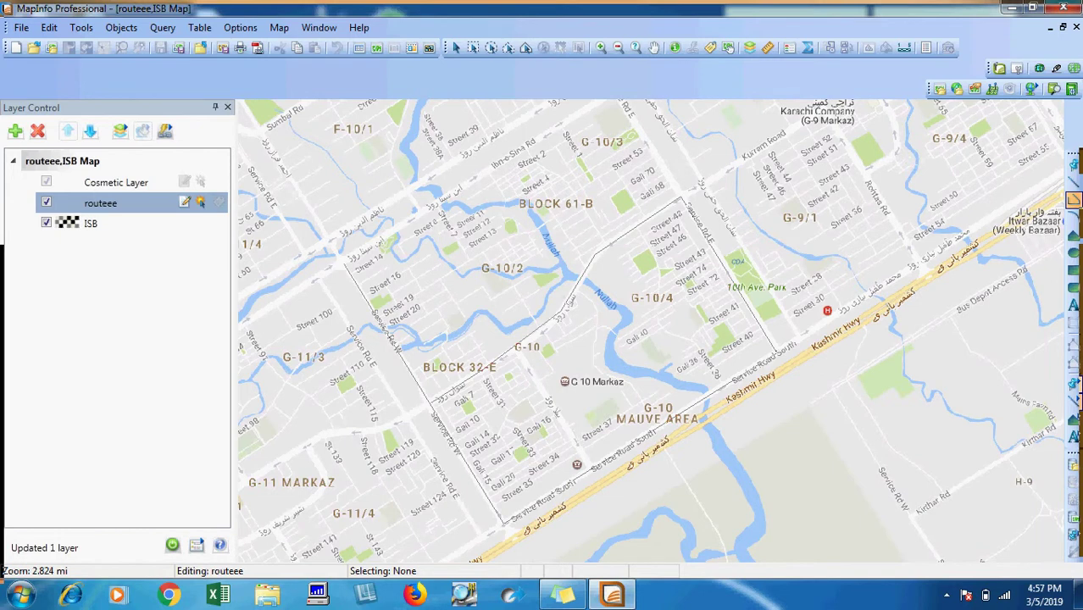
double_click(431, 403)
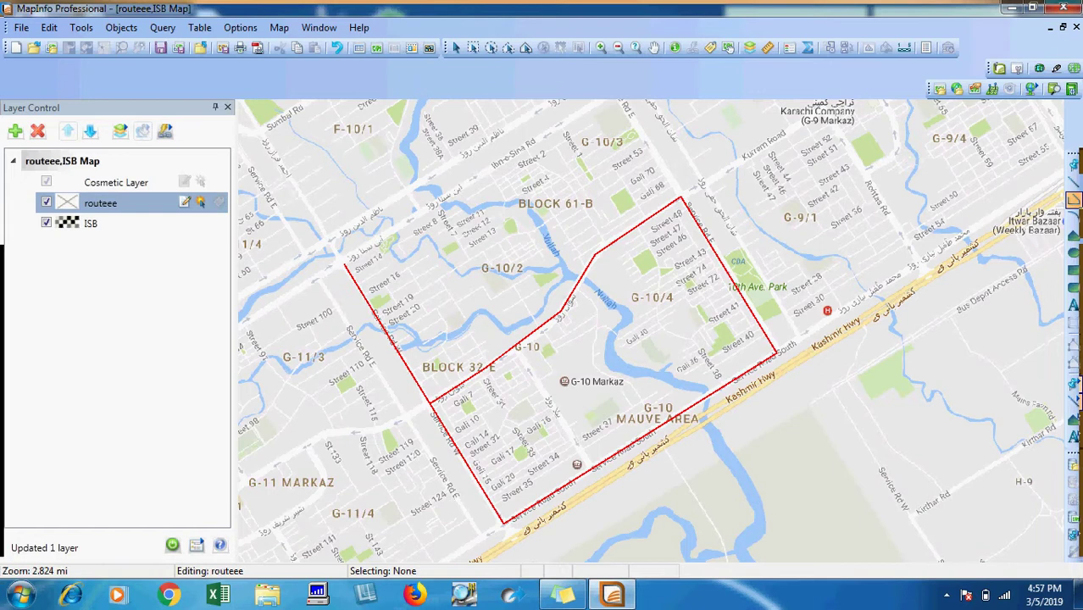
Step: Draw a second polyline from the route's starting corner along Ibn-e-Sina Road and down beside G-10/3 to the first route's northeast corner
click(344, 263)
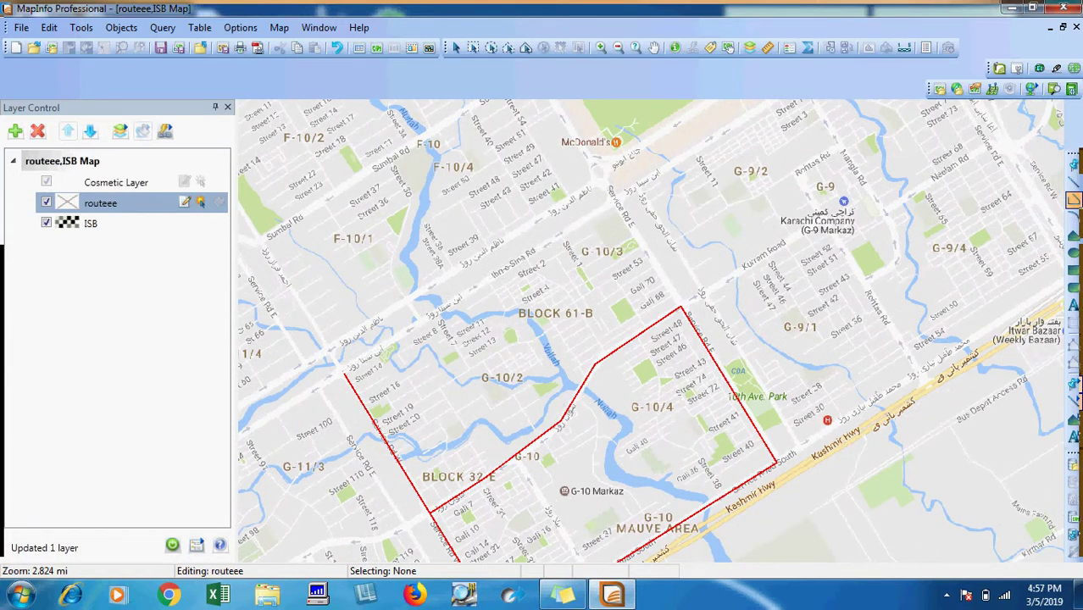
click(611, 203)
double_click(681, 307)
Step: Save the drawn route changes to the routeee table
key(alt)
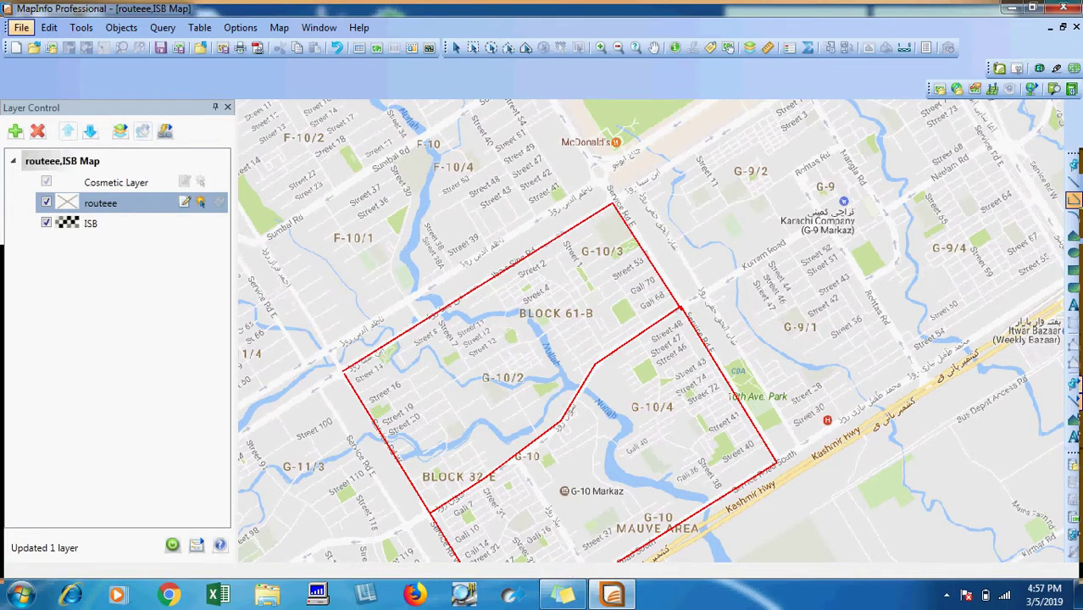
click(21, 28)
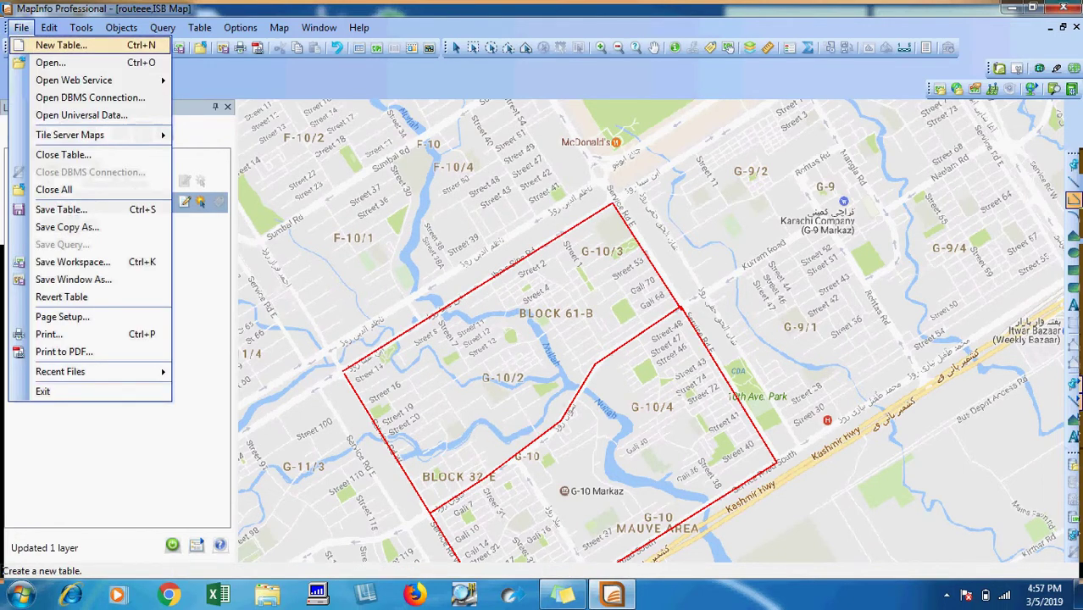
key(Down)
key(Down)
key(Down)
key(Down)
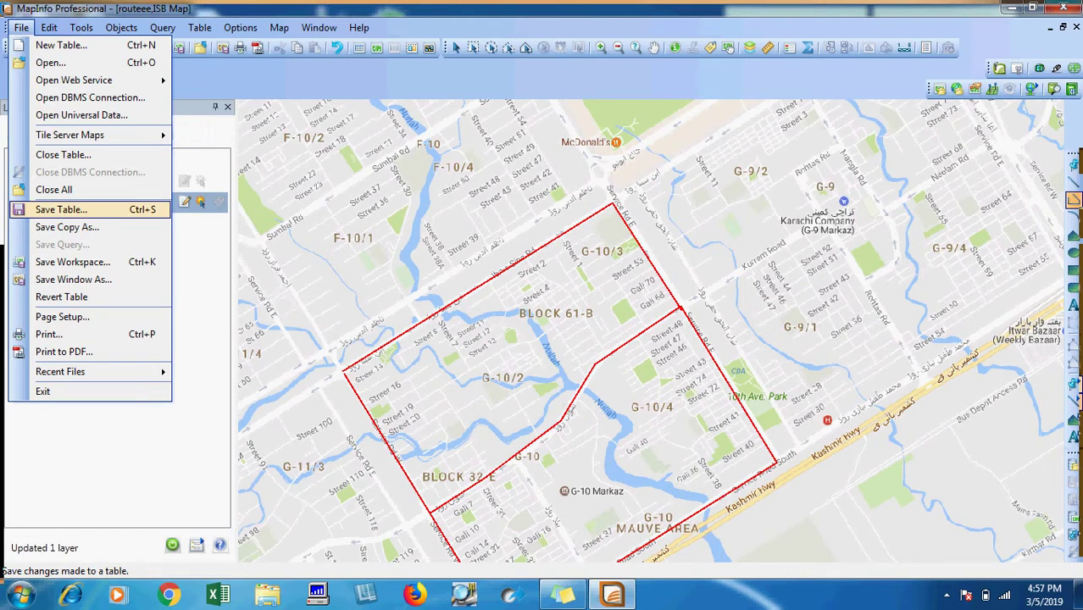
key(Down)
key(Up)
key(Return)
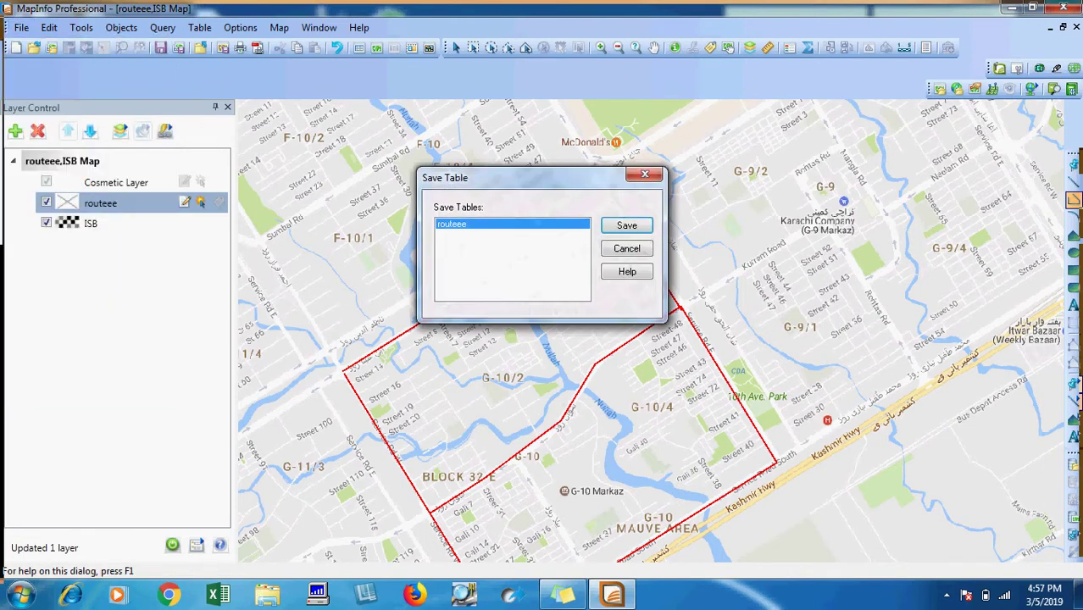
key(Return)
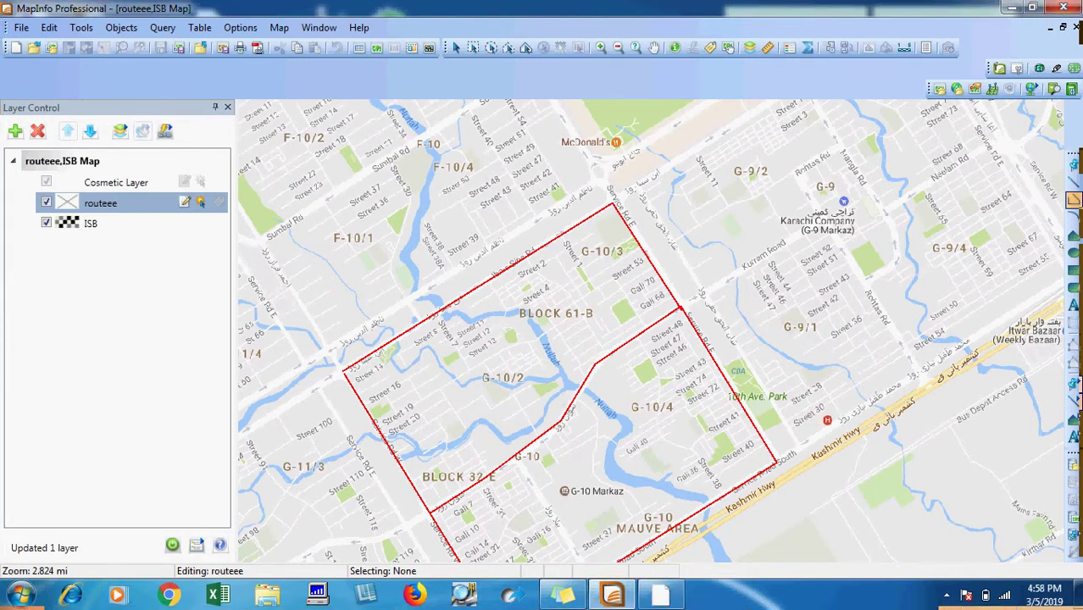
click(947, 595)
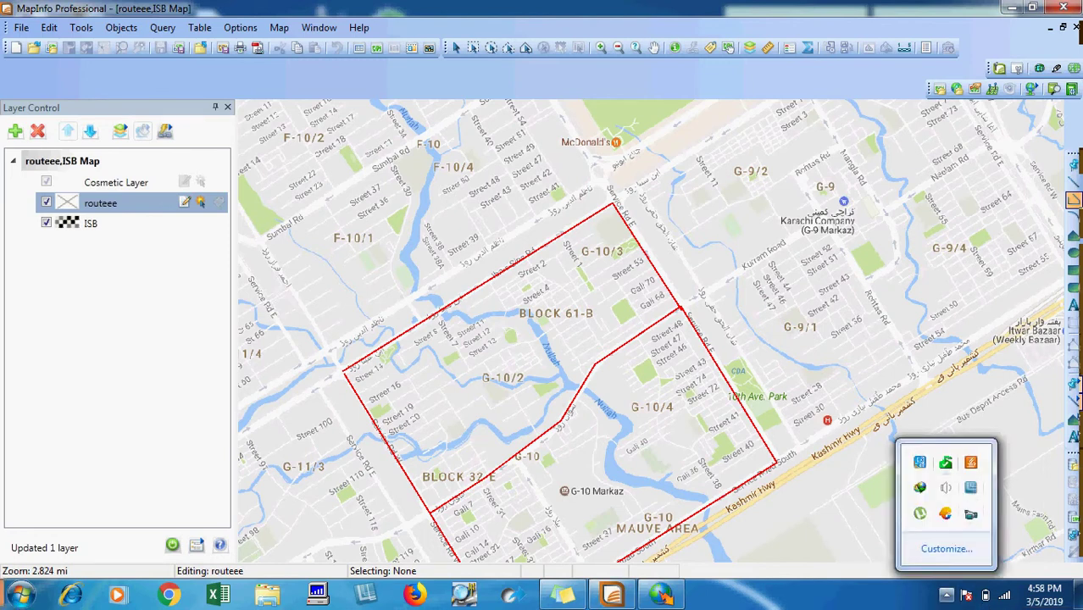
right_click(967, 485)
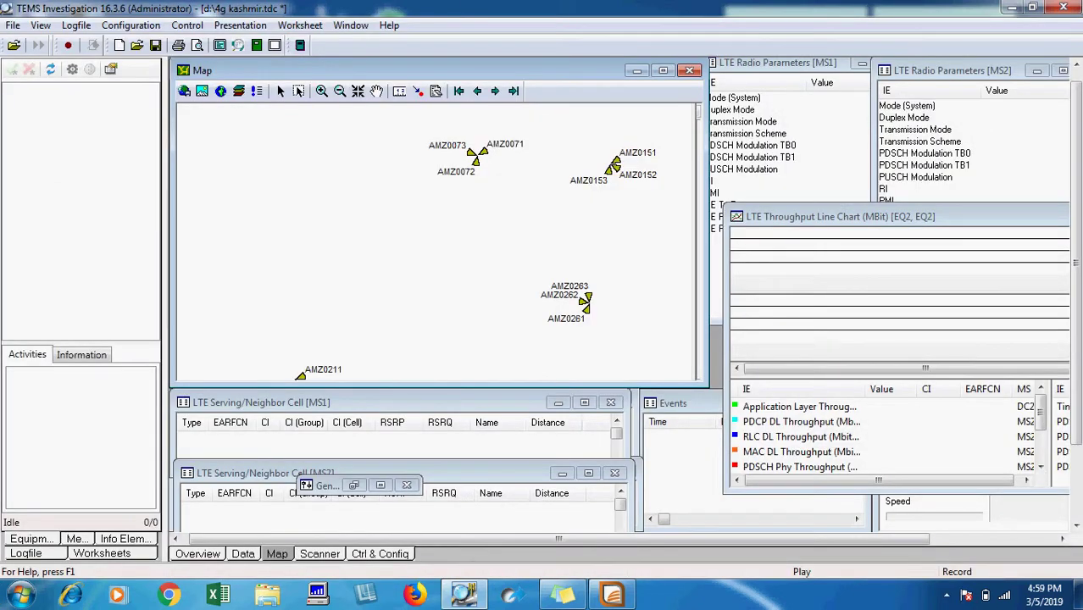
Step: In TEMS Investigation, add the ISB table from the ISB RWP Raster image folder in city maps as a map layer
click(239, 91)
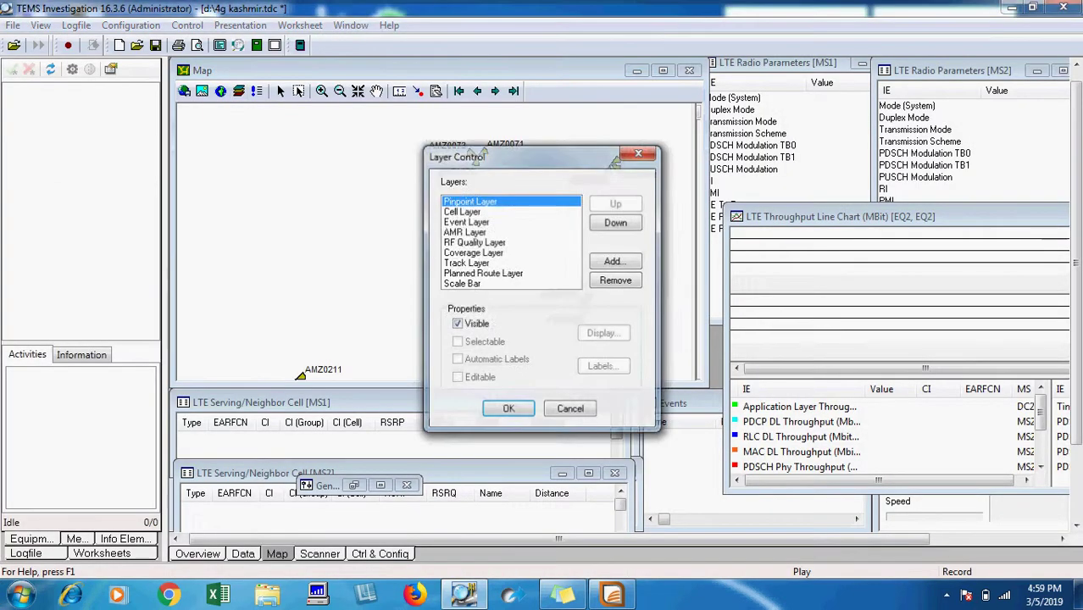
click(616, 261)
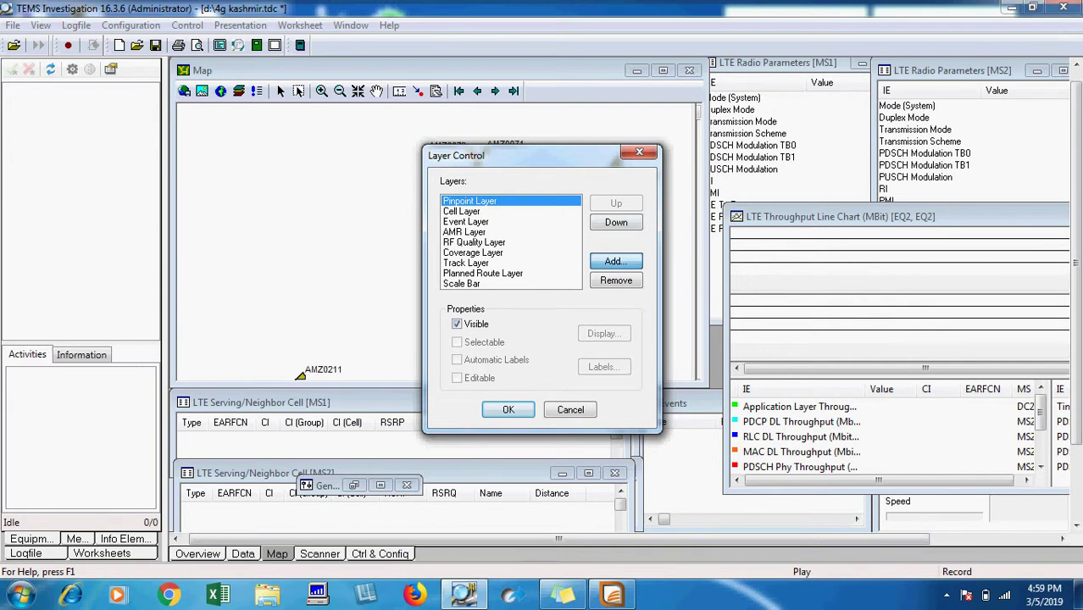
click(254, 38)
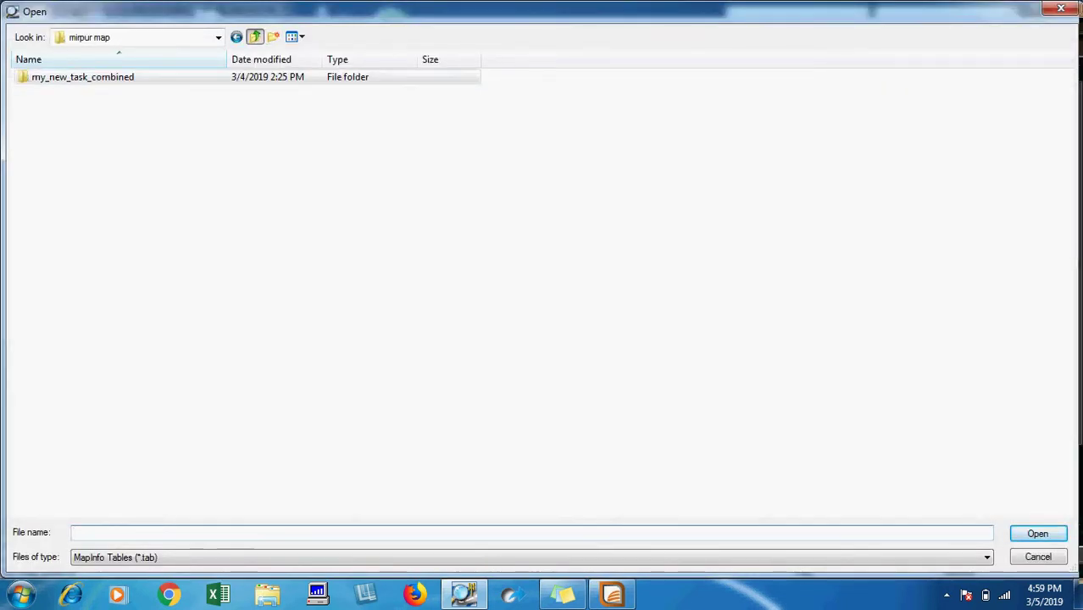
click(254, 38)
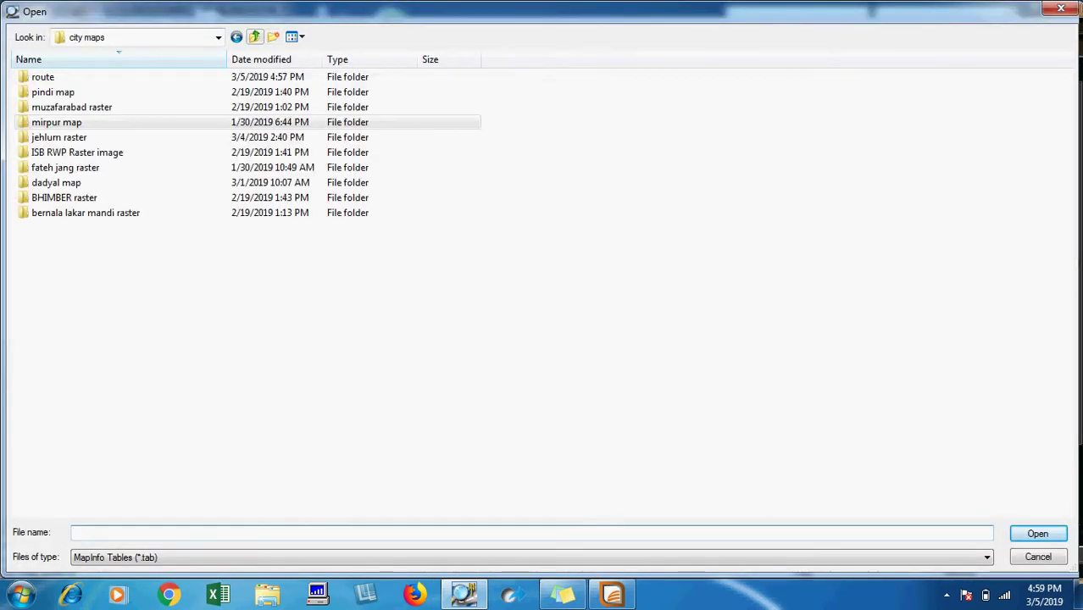
click(255, 37)
click(52, 152)
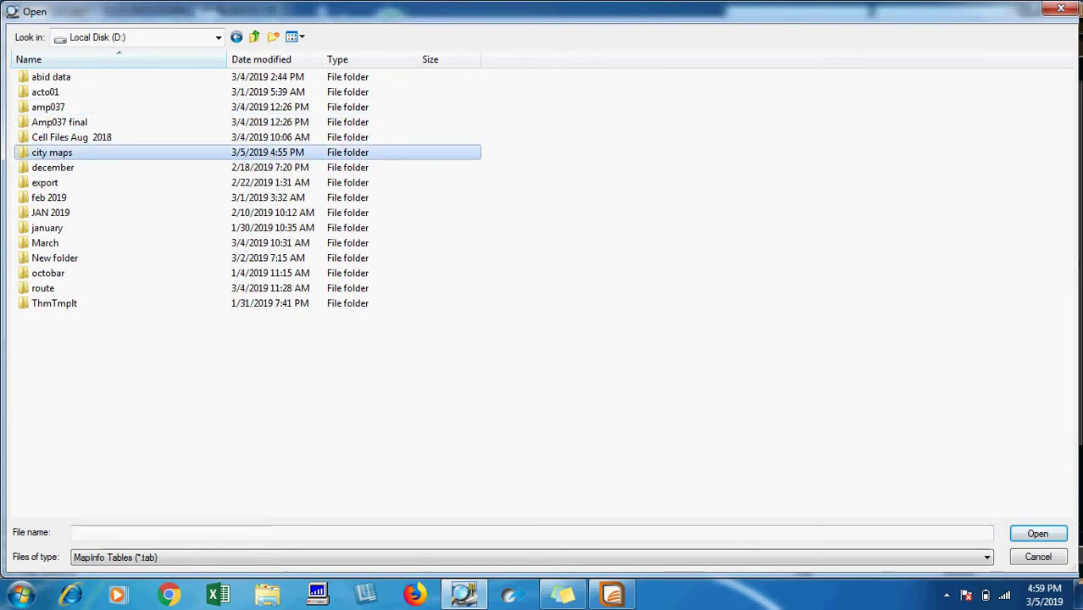
double_click(61, 153)
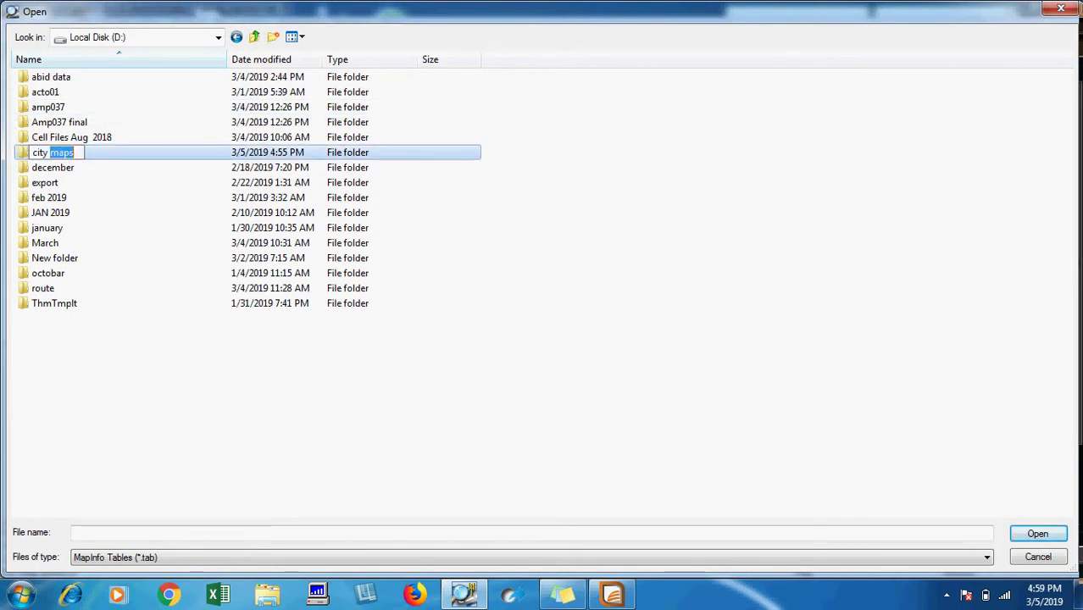
key(Return)
double_click(63, 153)
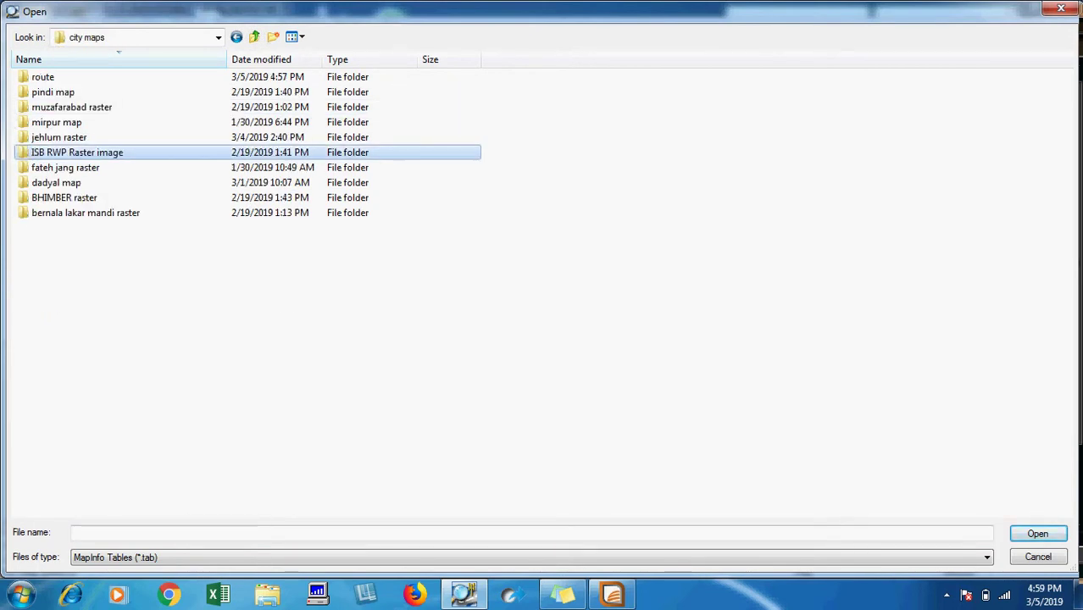
double_click(68, 152)
double_click(57, 110)
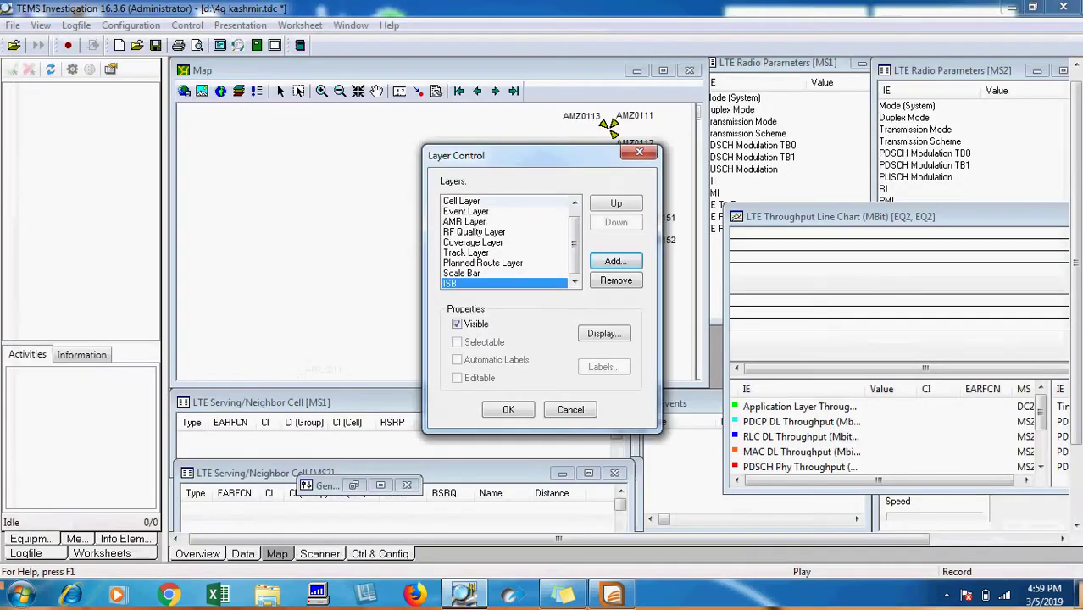
Step: Add the routeee table from the route folder in city maps as a map layer and apply the layer changes
click(616, 261)
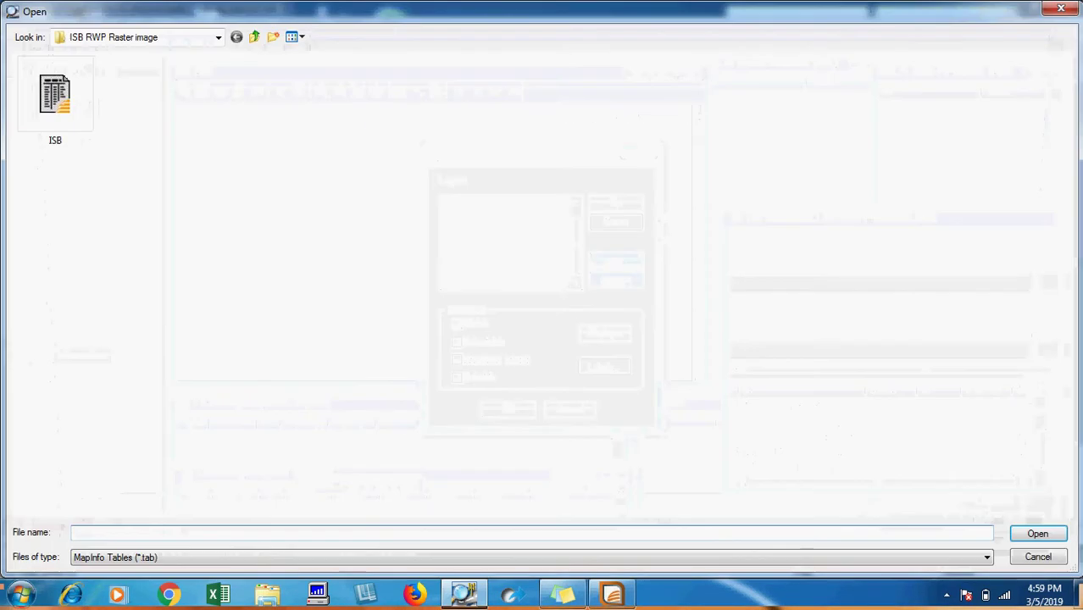
click(255, 37)
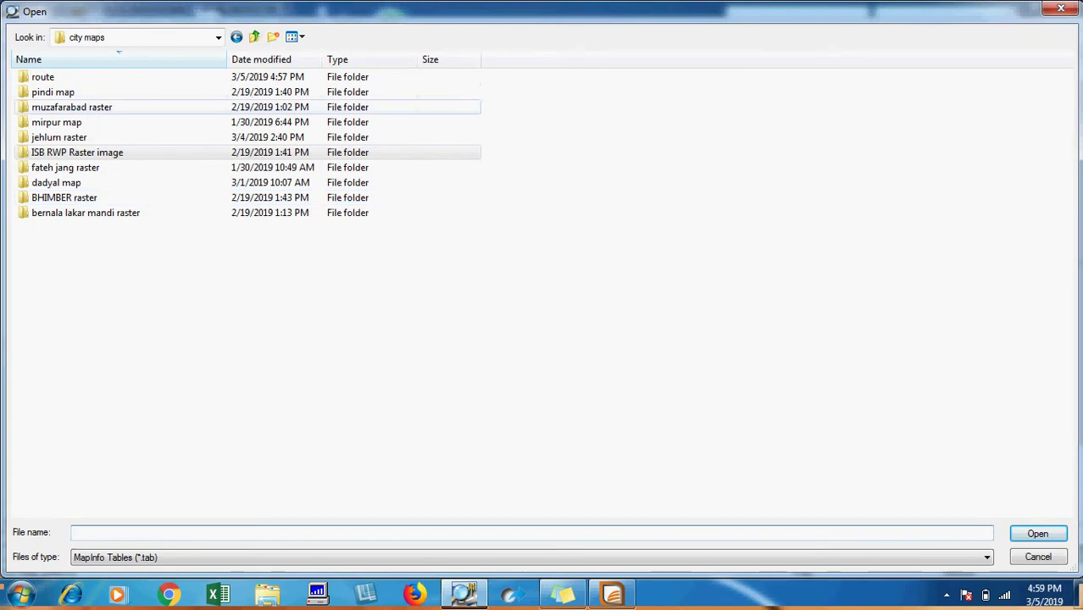
double_click(42, 76)
double_click(43, 76)
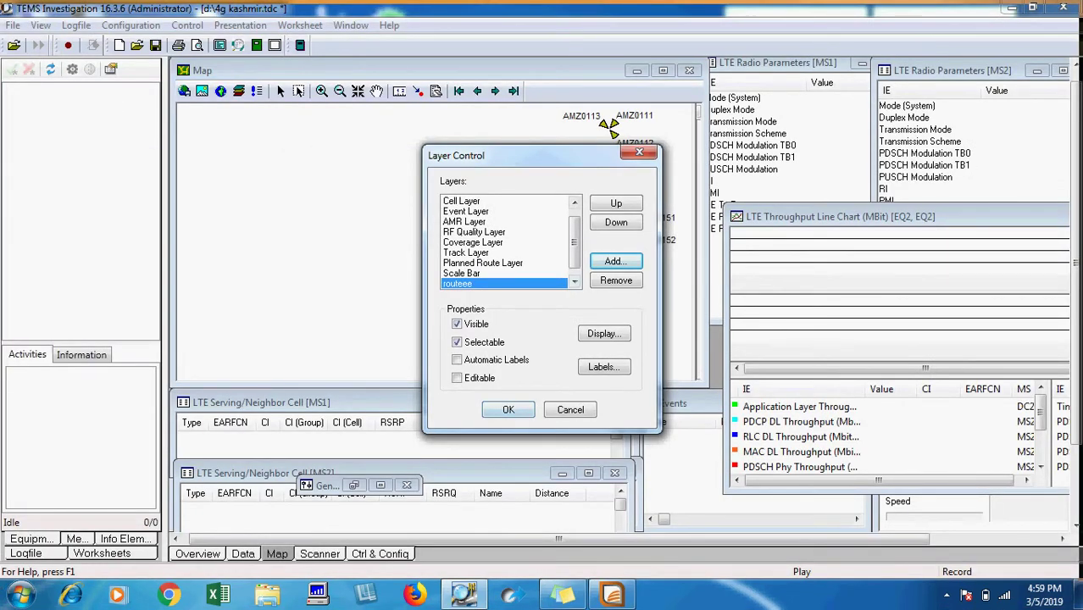
click(574, 281)
click(508, 409)
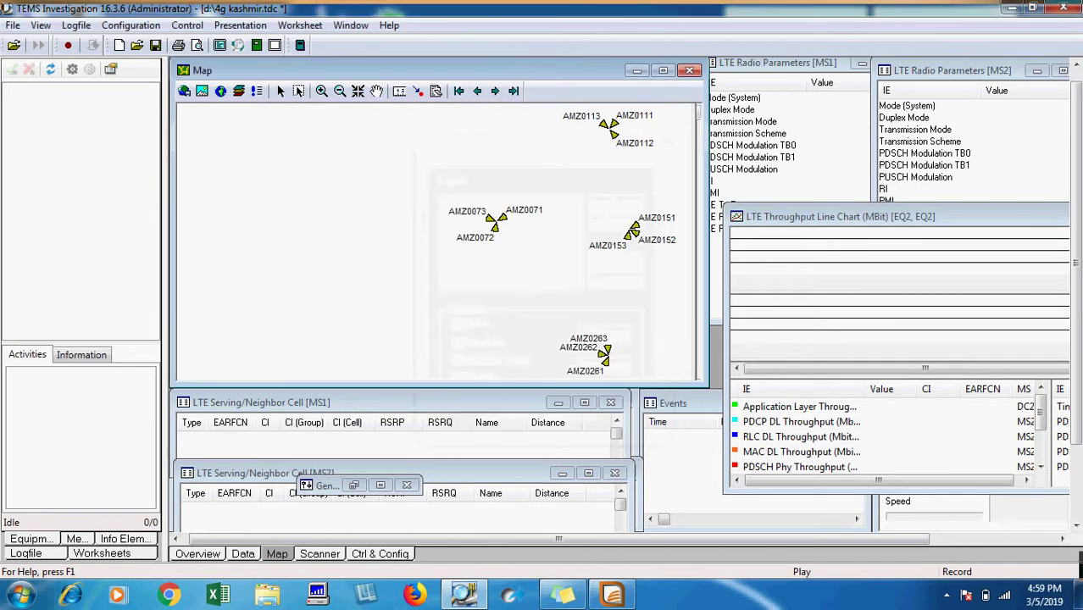
Step: View the entire ISB layer in the map and examine the red route around G-10 up close
right_click(389, 211)
click(456, 256)
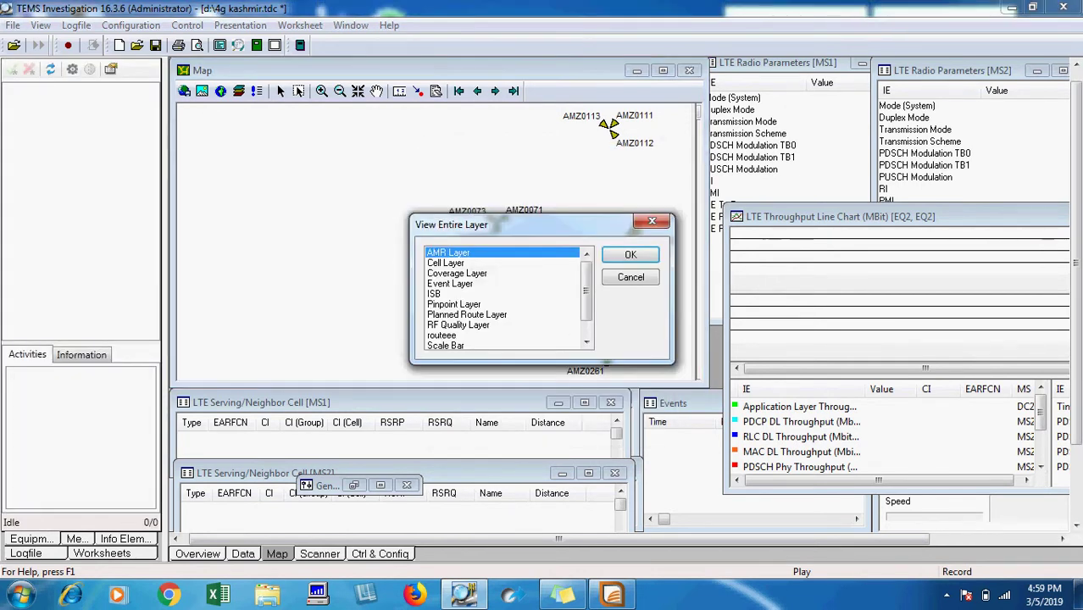
double_click(434, 294)
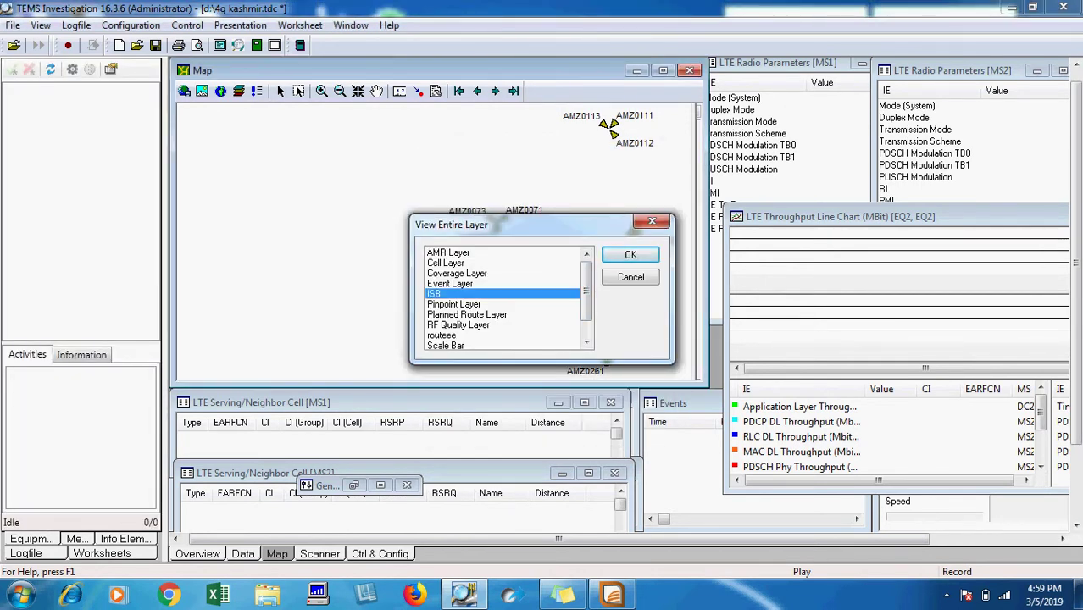
click(321, 91)
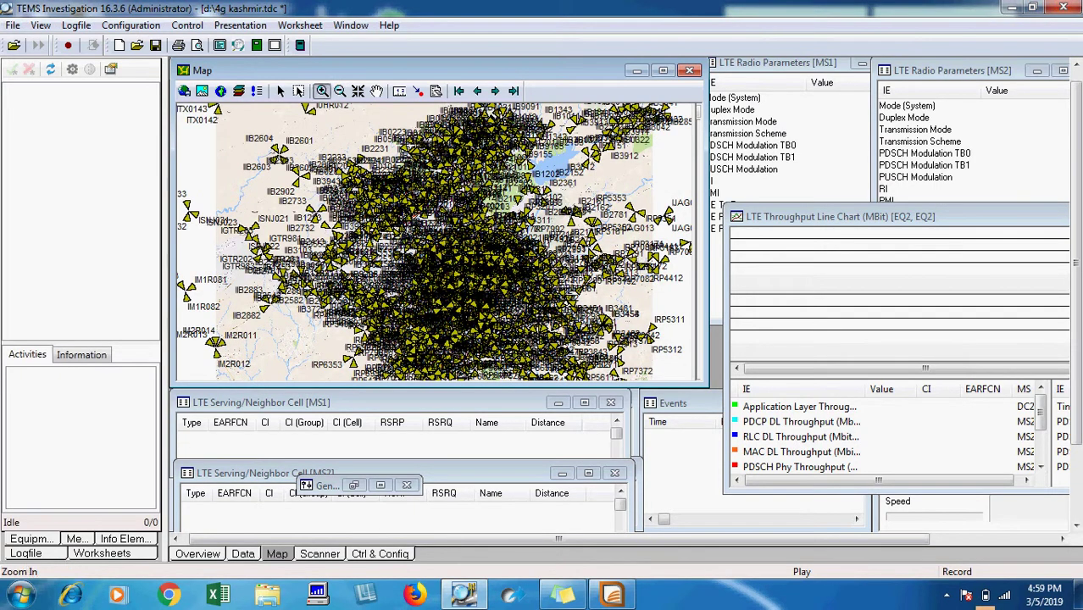
click(404, 176)
click(428, 261)
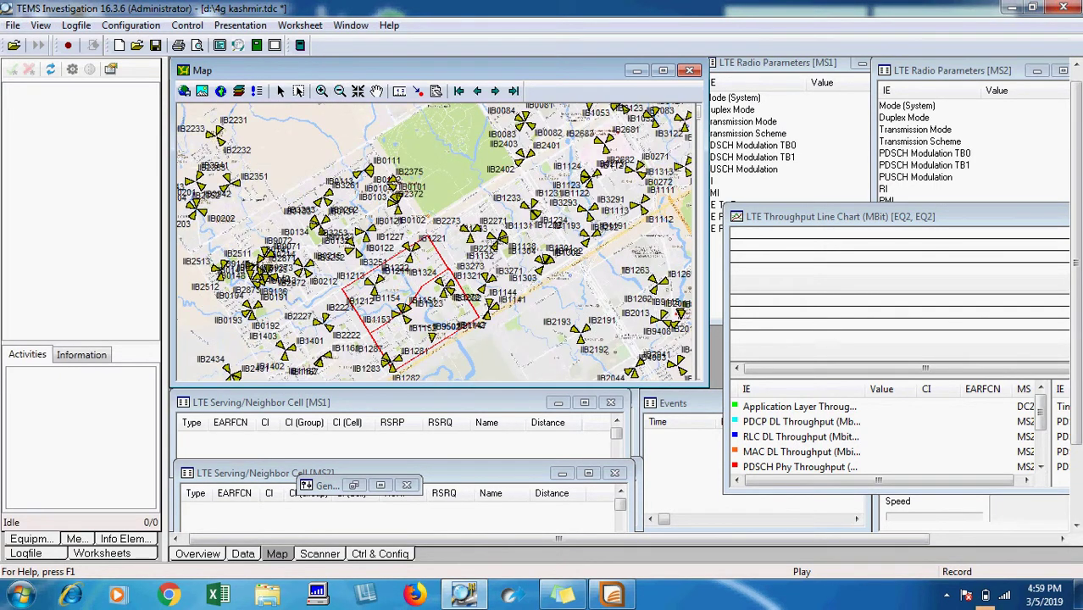
click(418, 305)
click(426, 218)
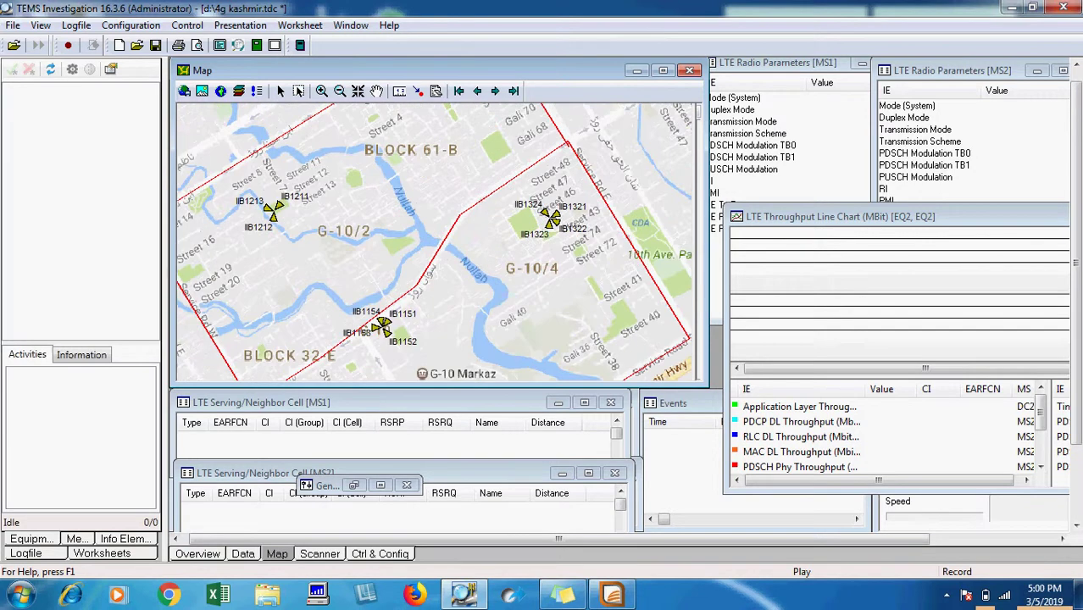